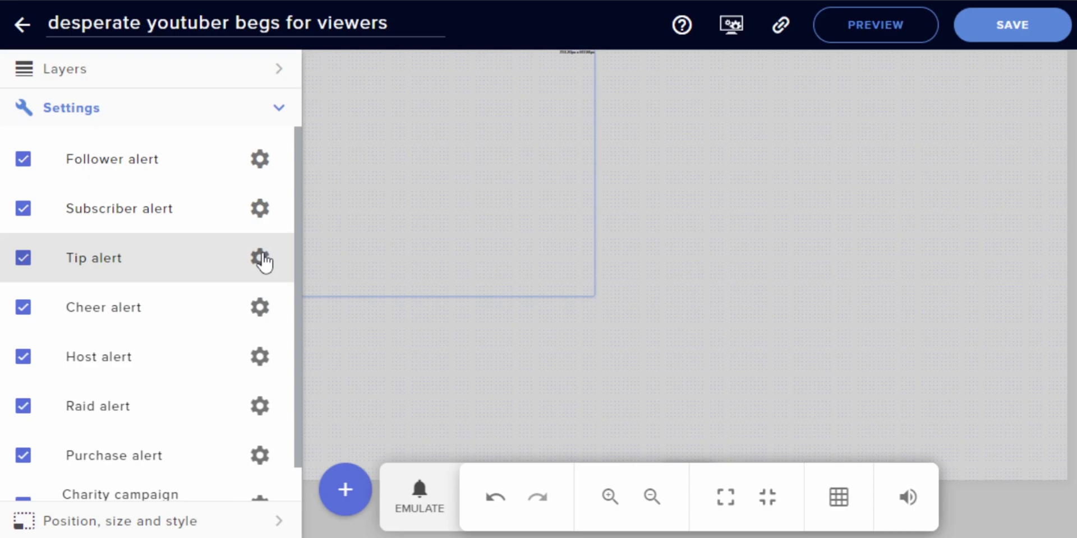
Step: Open the tip alert's advanced settings and look through the text-to-speech voices, including the British and Australian English ones
left_click(259, 258)
key("Escape")
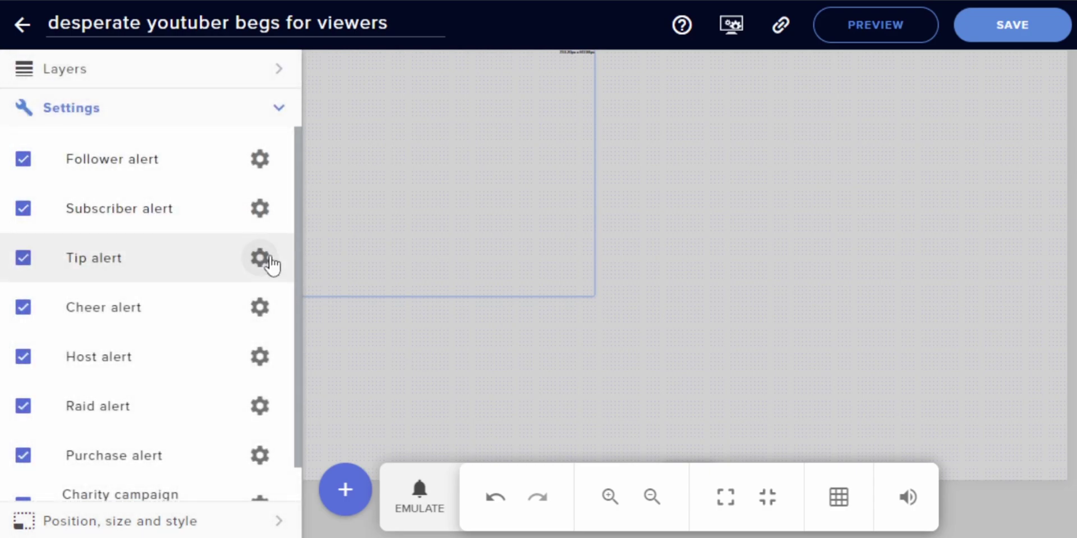
left_click(268, 258)
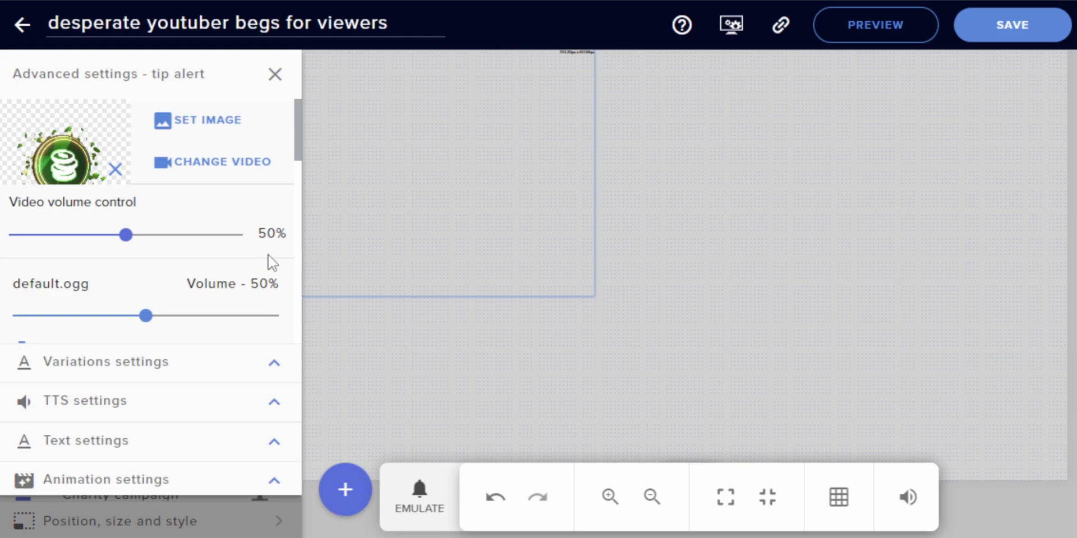
scroll(268, 255, "down", 3)
scroll(269, 258, "down", 1)
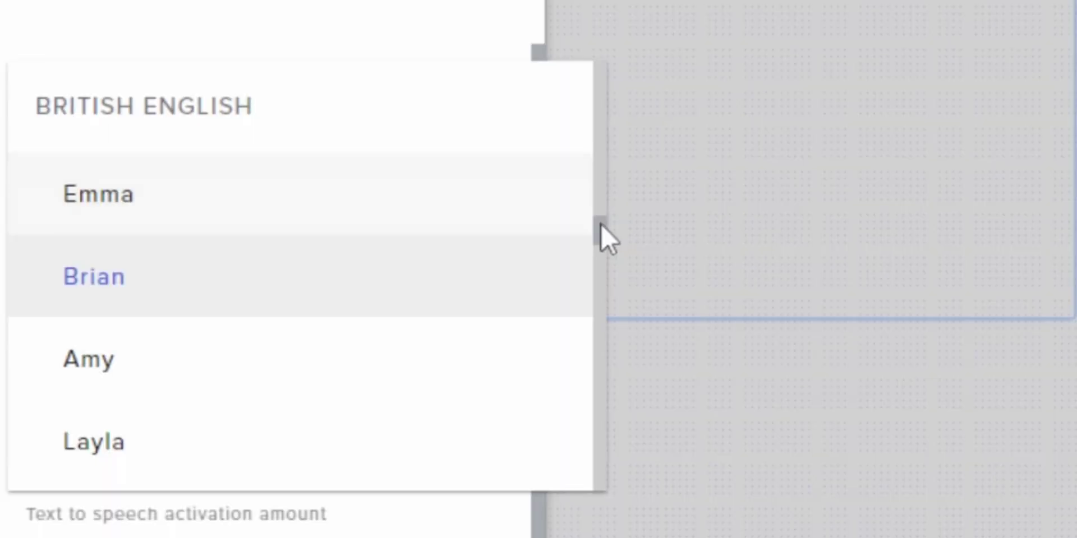
scroll(601, 224, "down", 8)
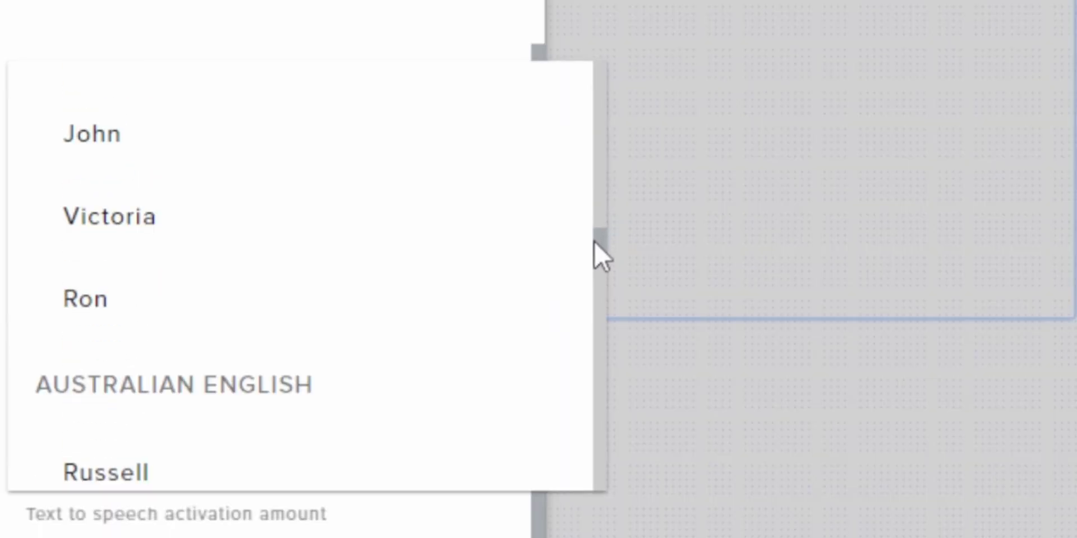
left_click_drag(594, 251, 589, 289)
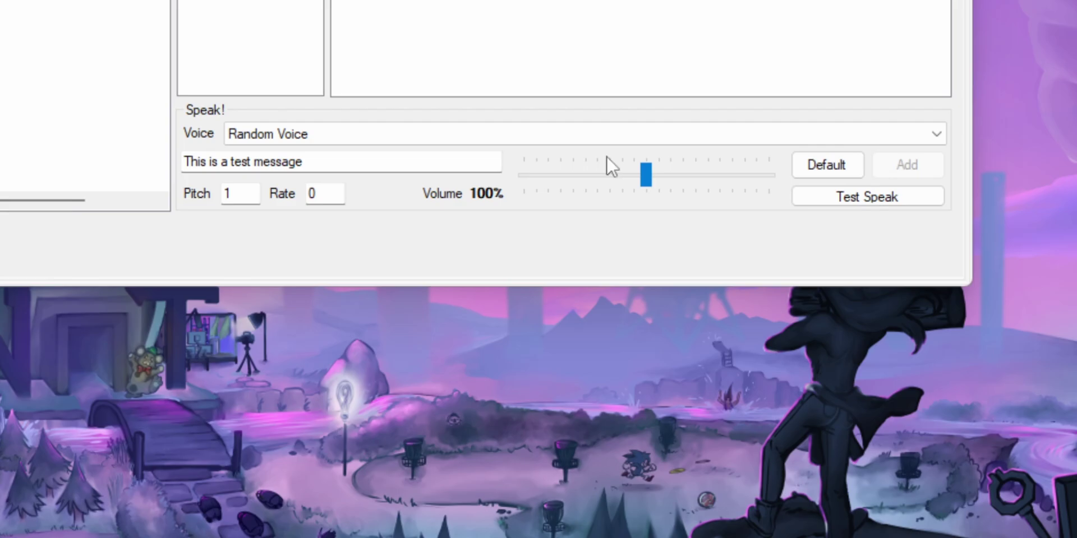
Step: In Speaker.bot, look through the list of voices available for the test message
left_click(897, 134)
left_click_drag(936, 168, 933, 337)
left_click_drag(922, 413, 920, 486)
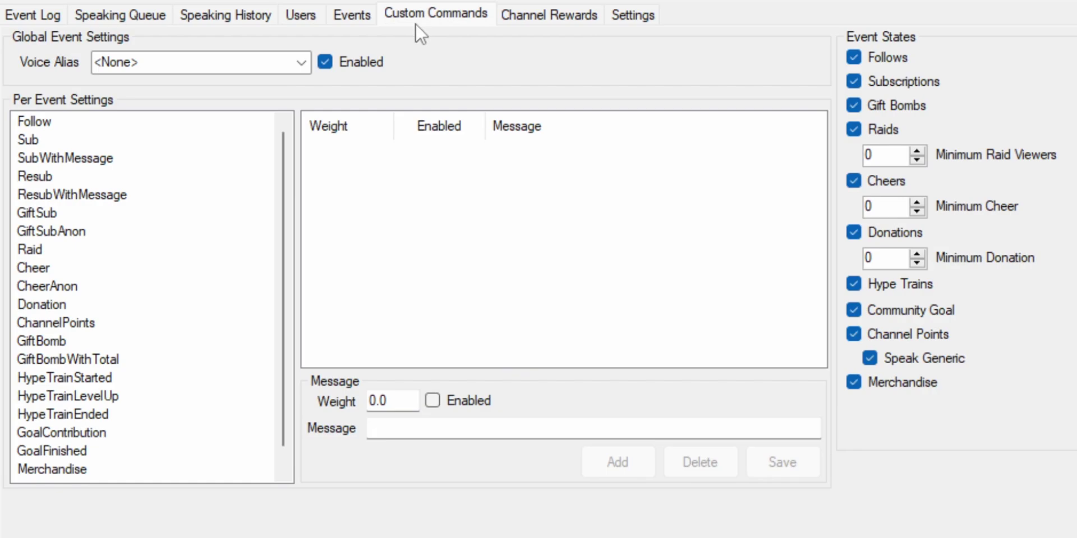
Step: Review the custom commands, channel rewards and the settings for ignored voices, speaking options, replacements, voice aliases and speech engines
left_click(416, 17)
left_click(527, 16)
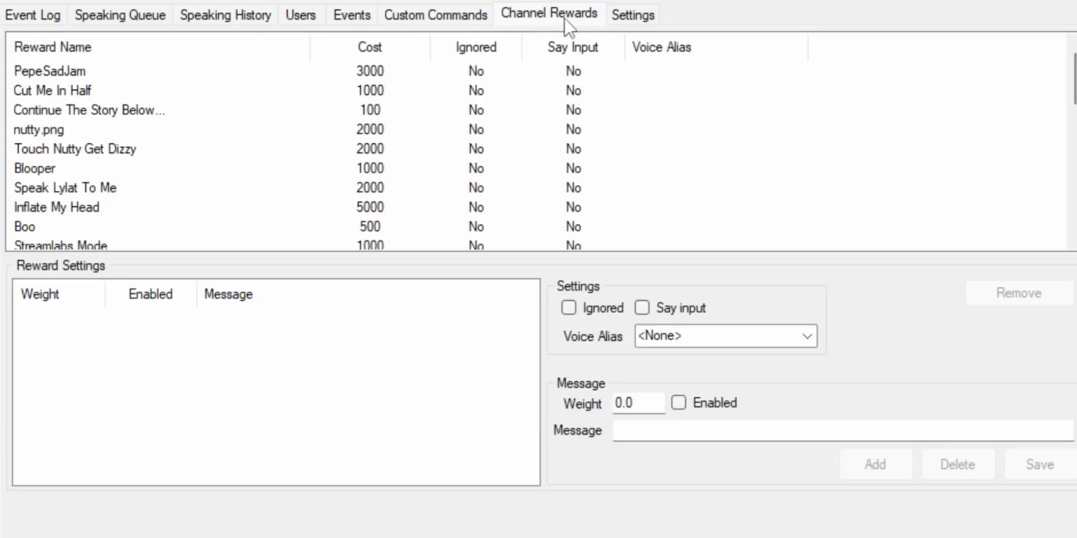
left_click(632, 15)
left_click(277, 41)
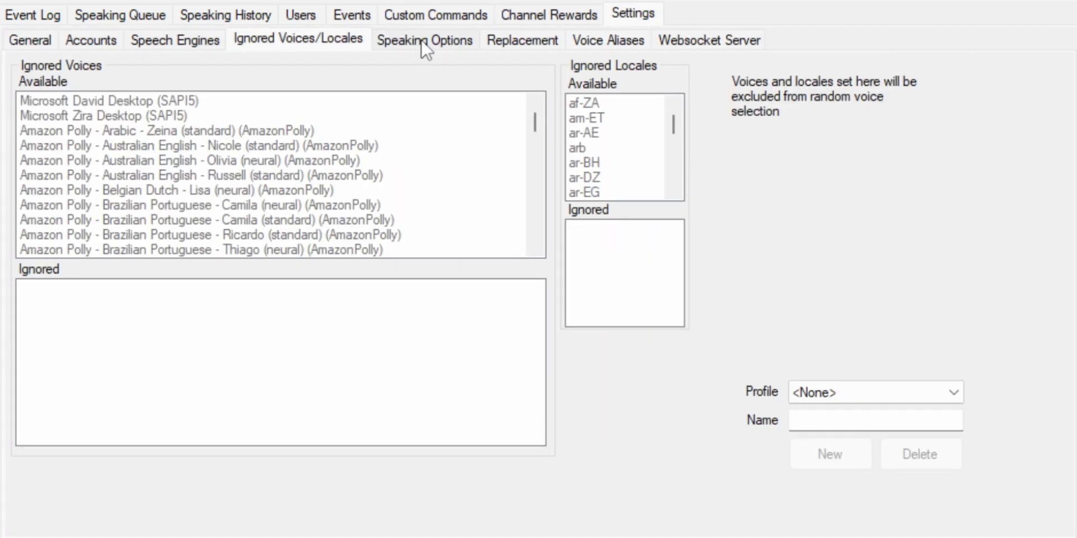
left_click(423, 43)
left_click(524, 39)
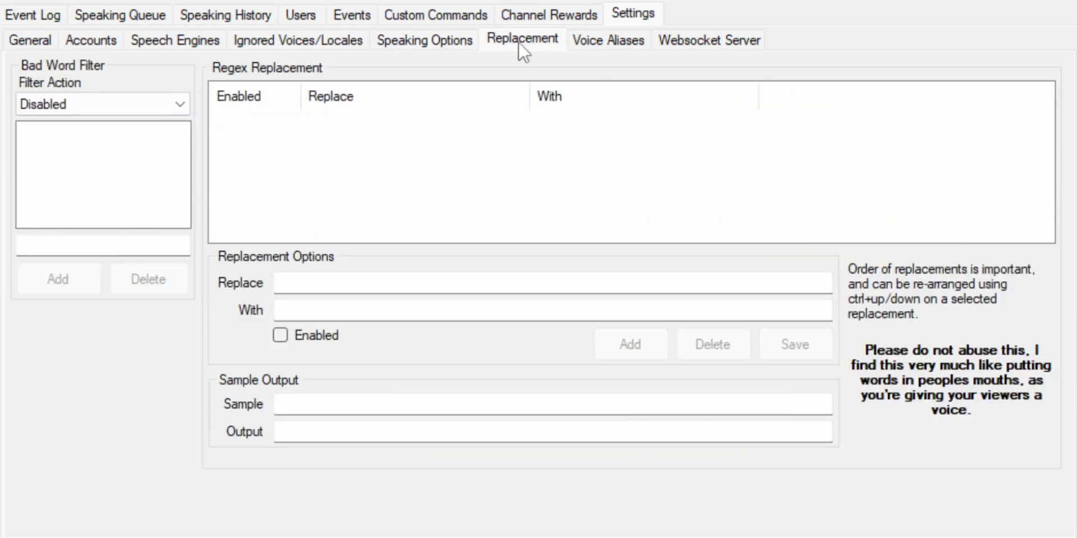
left_click(595, 42)
left_click(151, 40)
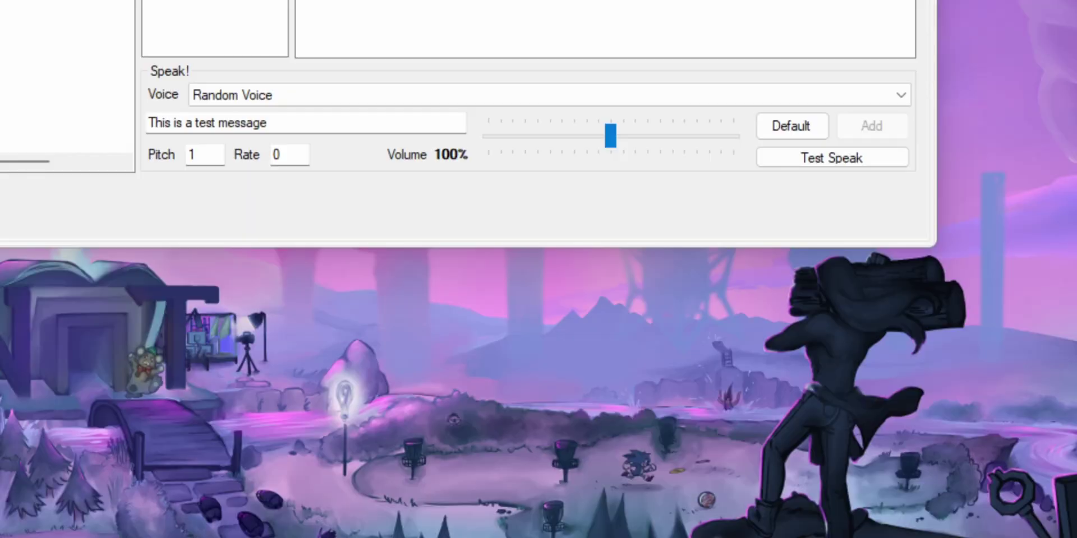
Step: Browse the voices offered in the voice alias settings down to the end of the list
left_click(887, 96)
left_click_drag(901, 126, 893, 280)
left_click_drag(902, 389, 904, 516)
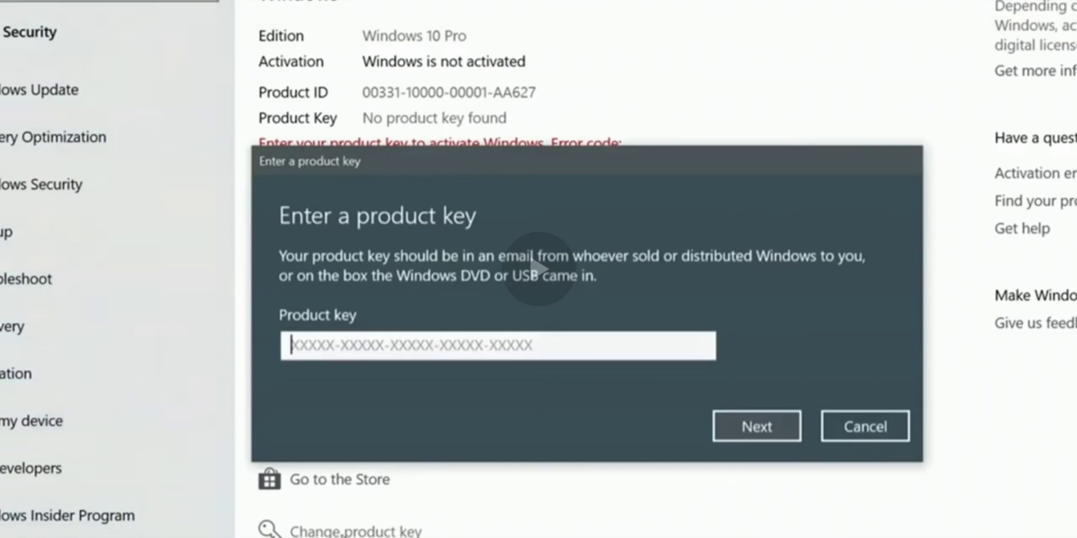
Step: Activate Windows with the product key and accept the licence terms to install Windows 11
left_click(755, 429)
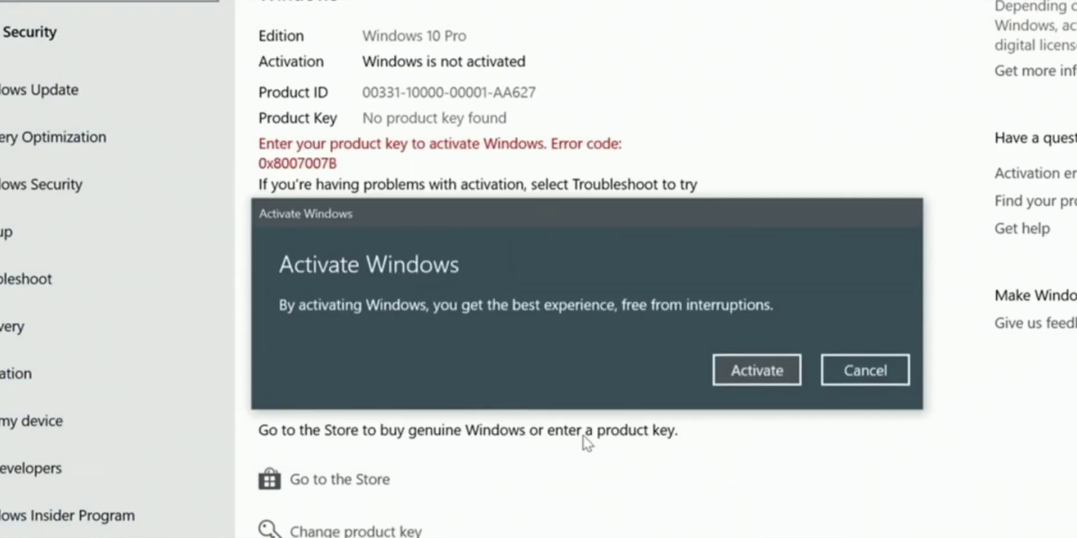
left_click(757, 371)
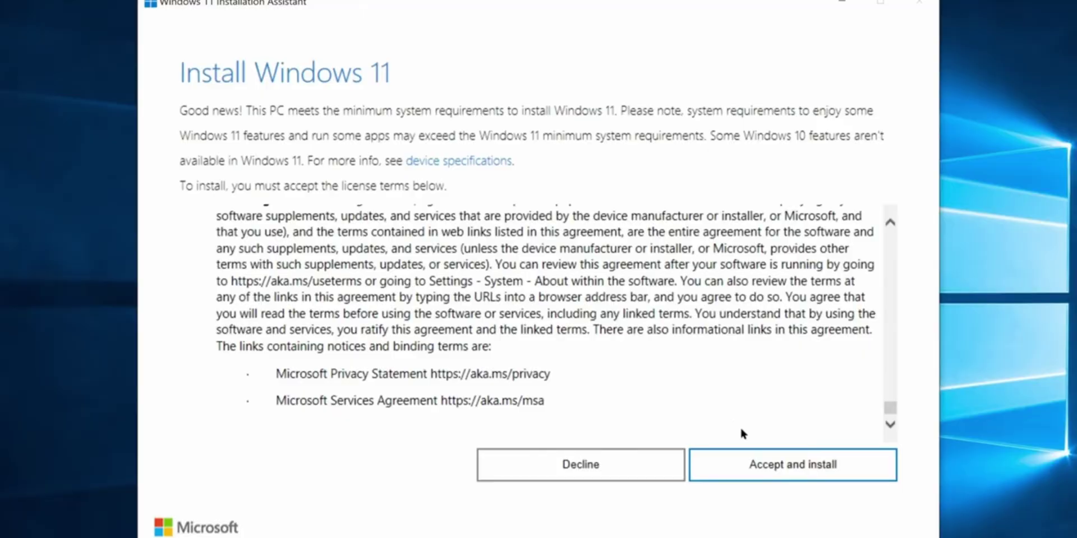
left_click(791, 468)
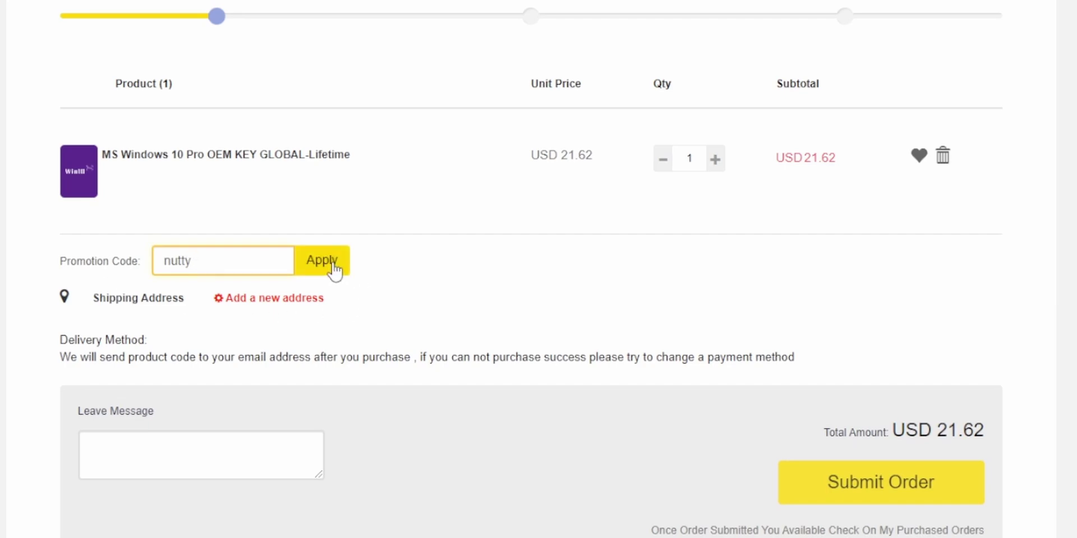
Step: Apply the promotion code "nutty" to the MS Windows 10 Pro OEM key order
key("Return")
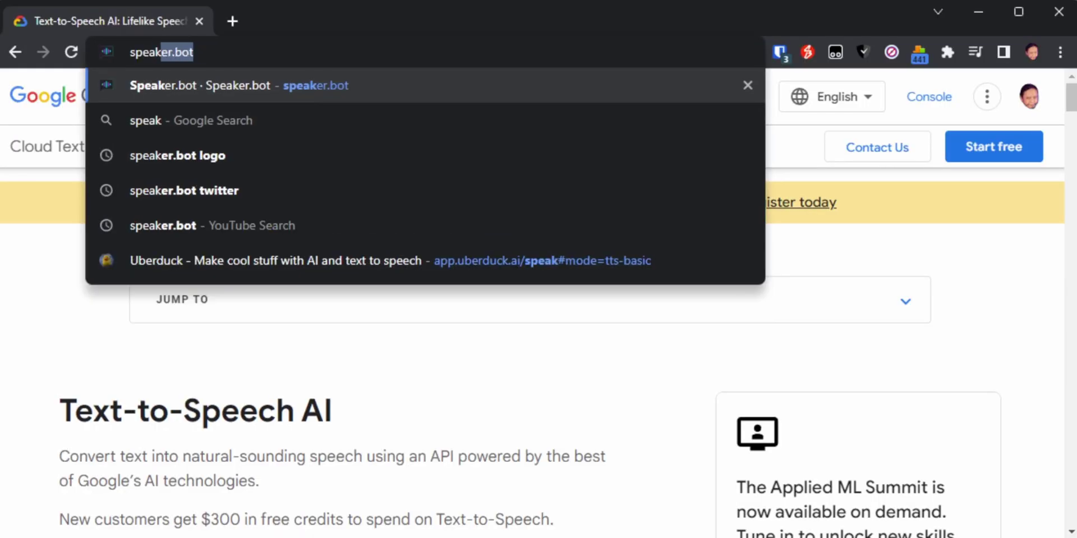
Step: Go to the speaker.bot website in the browser and open its getting-started installation guide
key("Return")
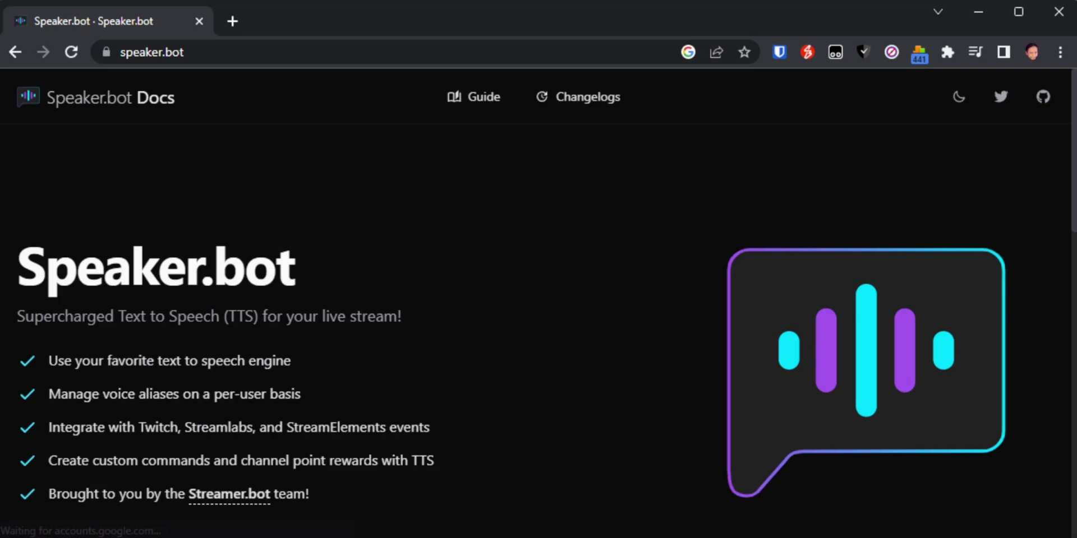
scroll(518, 315, "down", 5)
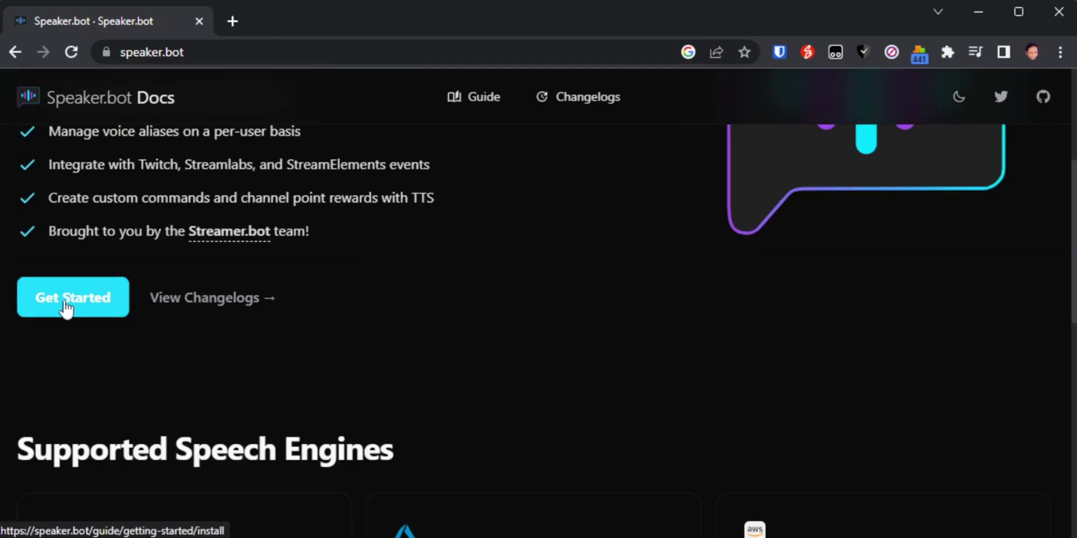
left_click(65, 304)
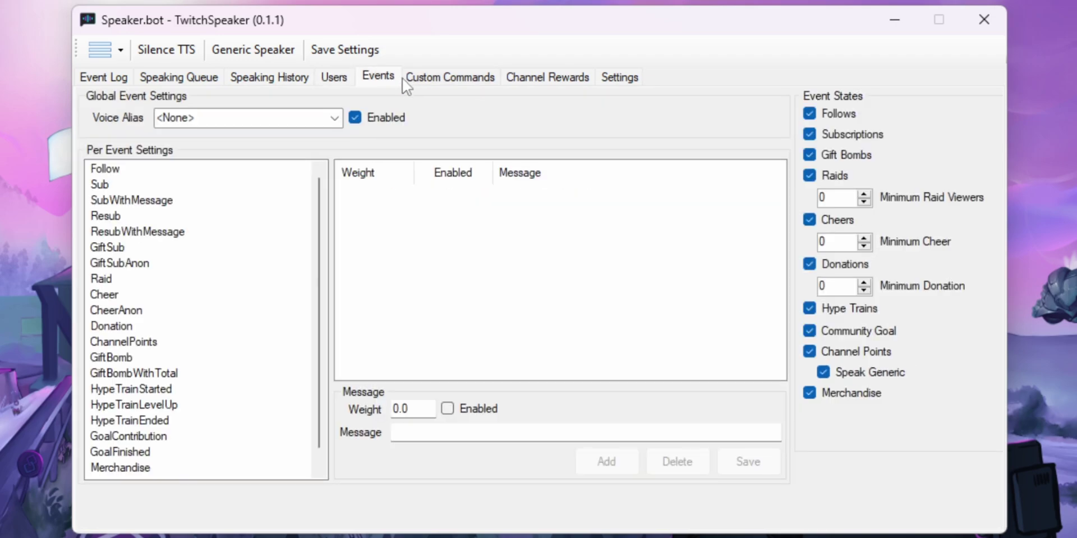
Step: In Speaker.bot, review the custom commands, channel rewards, speech engines and voice aliases
left_click(430, 76)
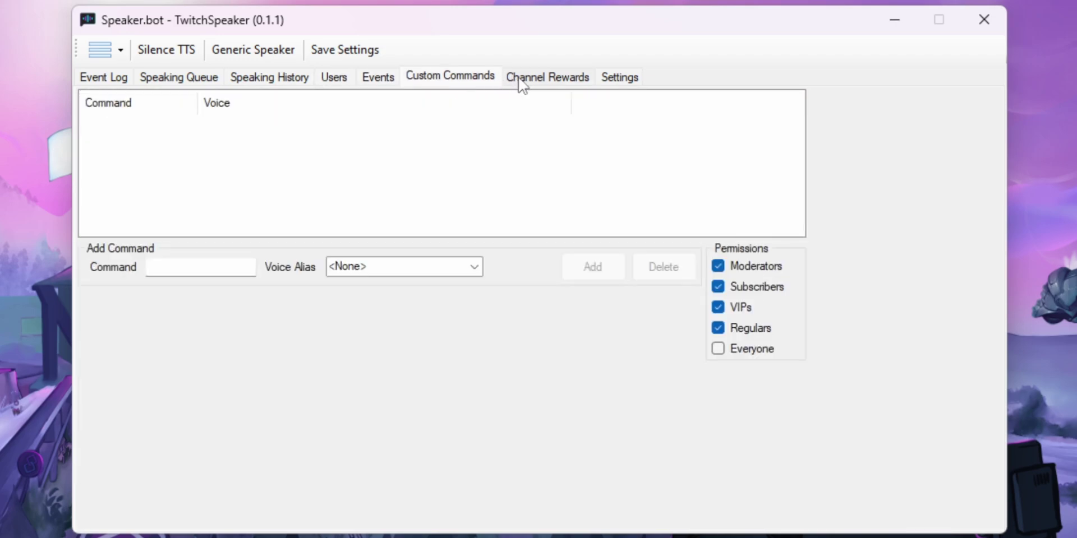
left_click(556, 81)
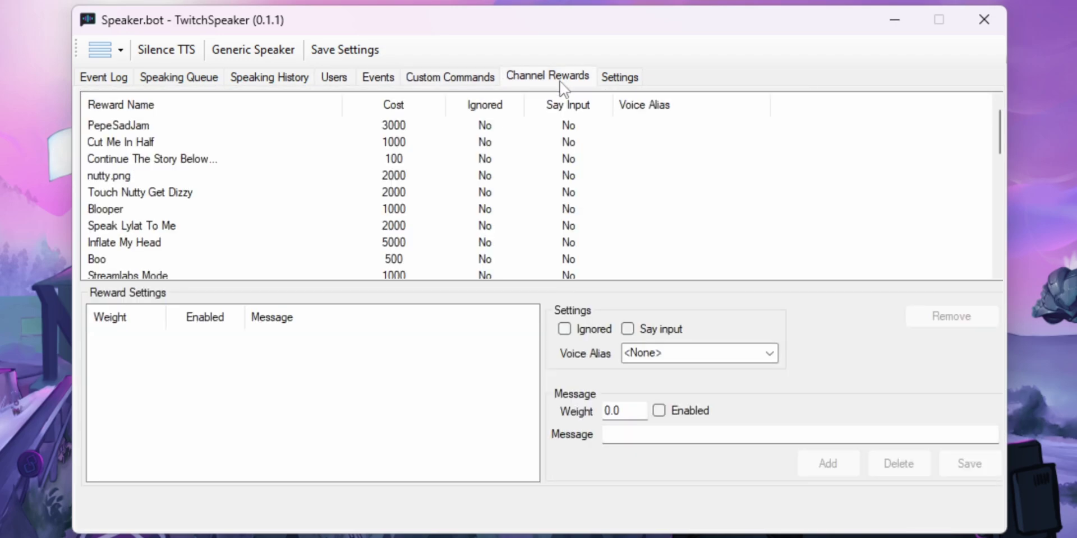
left_click(640, 79)
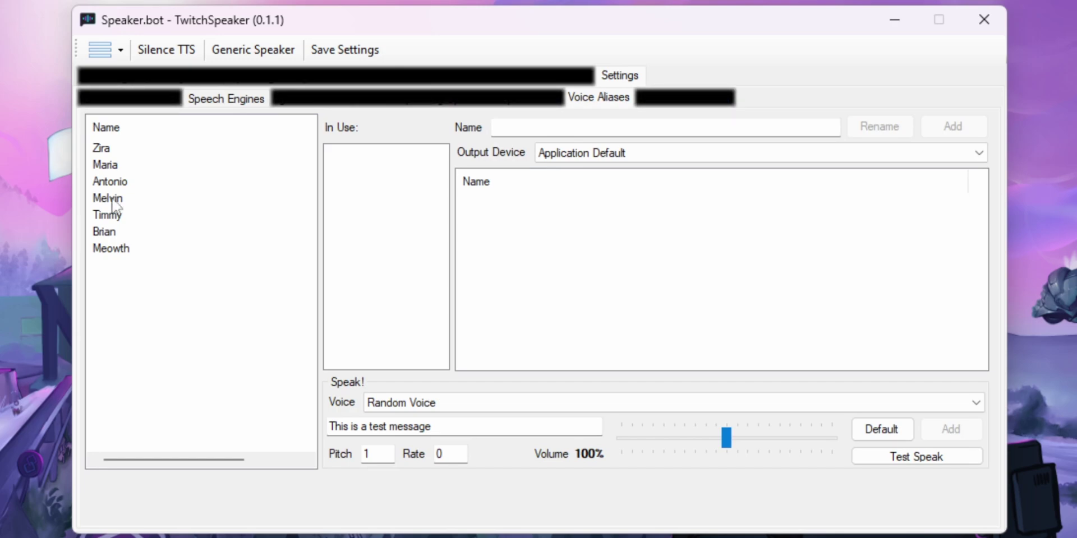
left_click(242, 101)
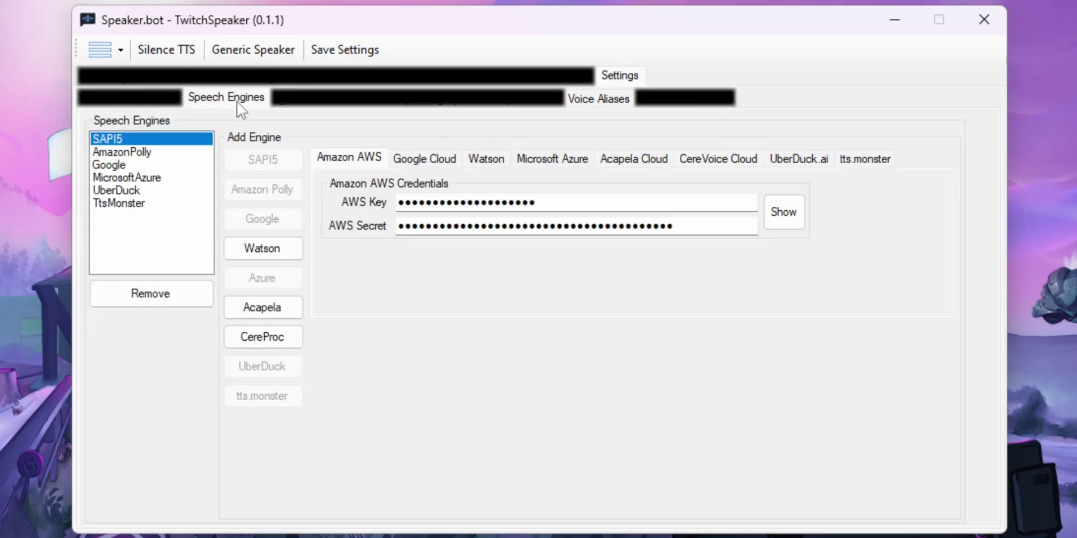
left_click(611, 104)
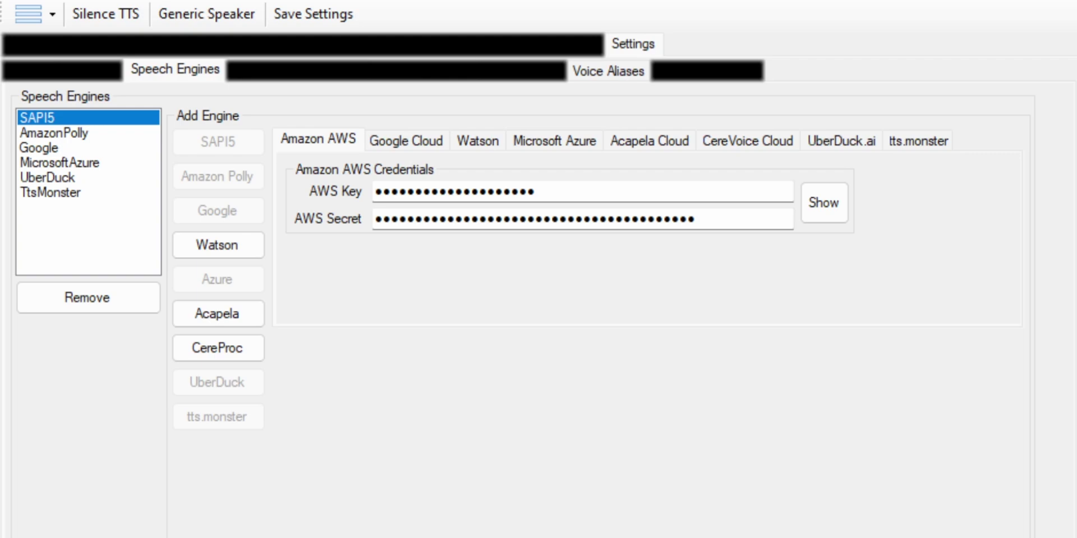
Step: Examine the credential settings of the Google Cloud, Microsoft Azure, Amazon AWS, UberDuck.ai and tts.monster speech engines
left_click(417, 143)
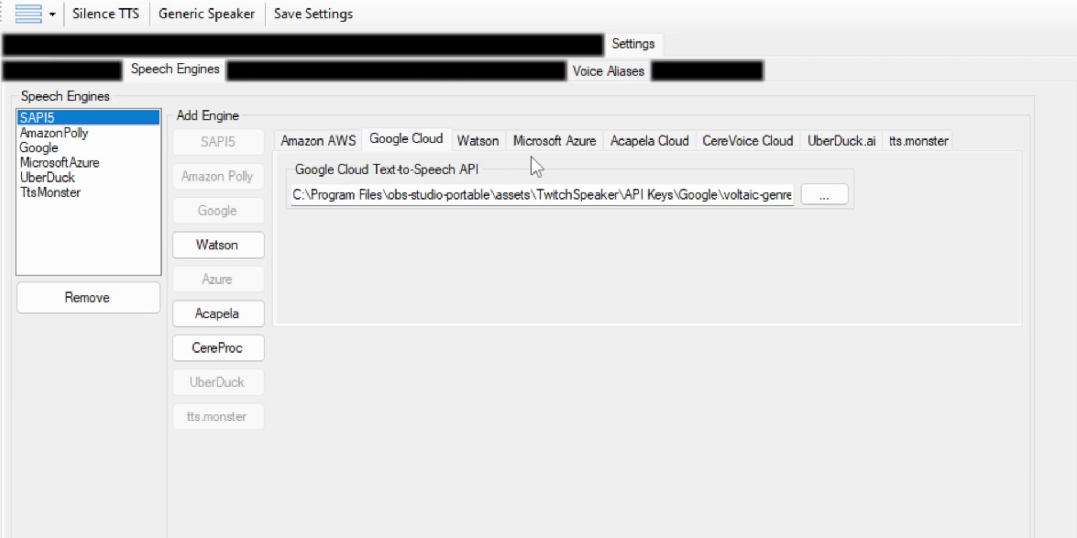
left_click(565, 144)
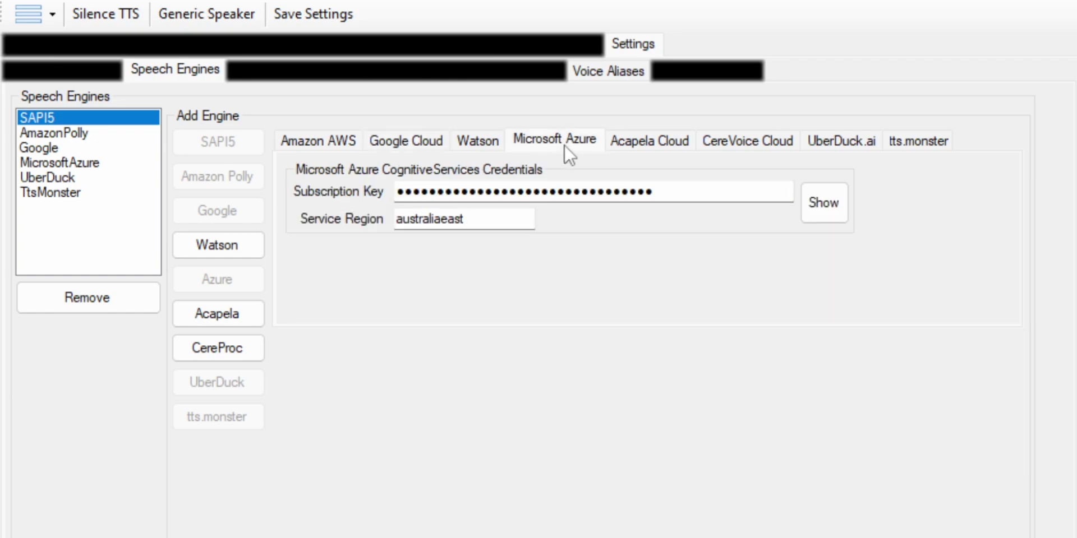
left_click(312, 139)
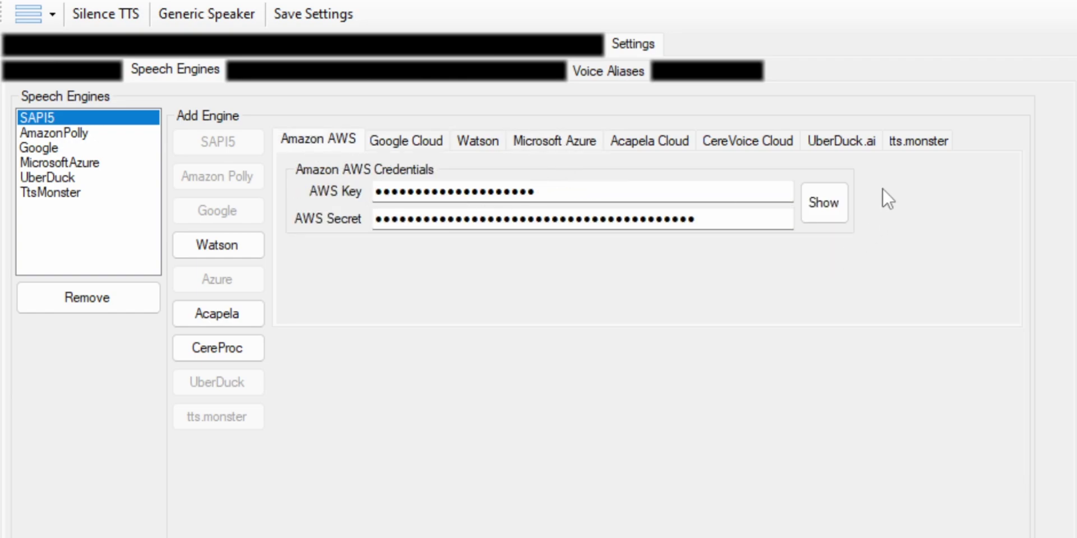
left_click(843, 137)
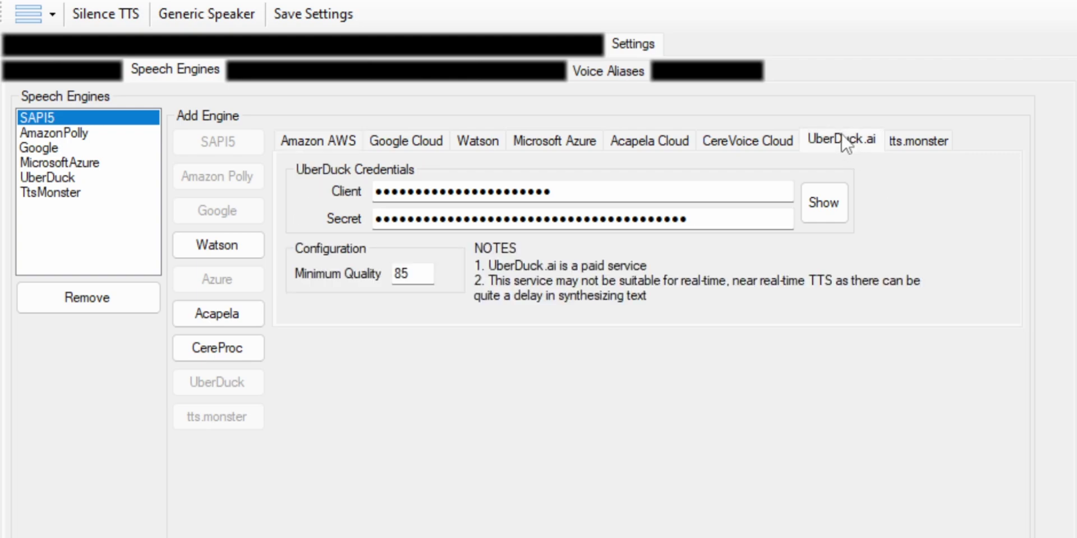
left_click(948, 142)
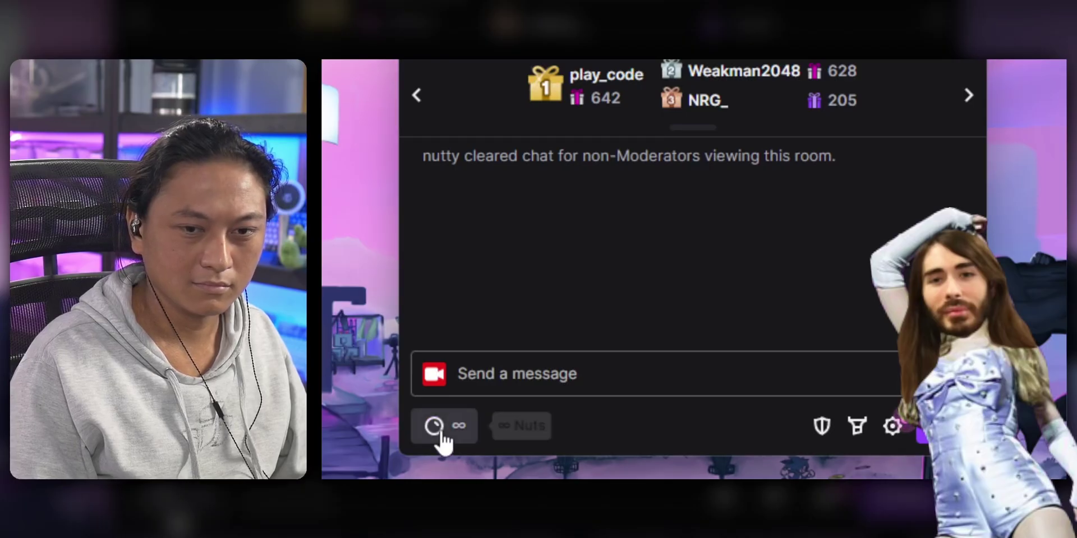
Step: In the Twitch chat, redeem the "That's About It, See Ya" channel reward with the copied song lyrics as its message
left_click(435, 426)
left_click(519, 230)
key("ctrl+v")
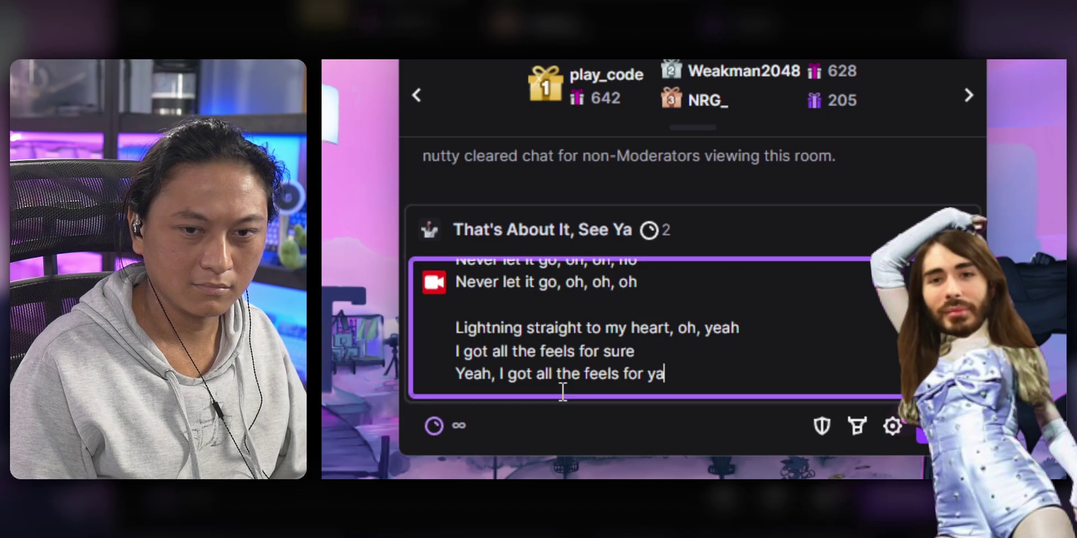
key("Return")
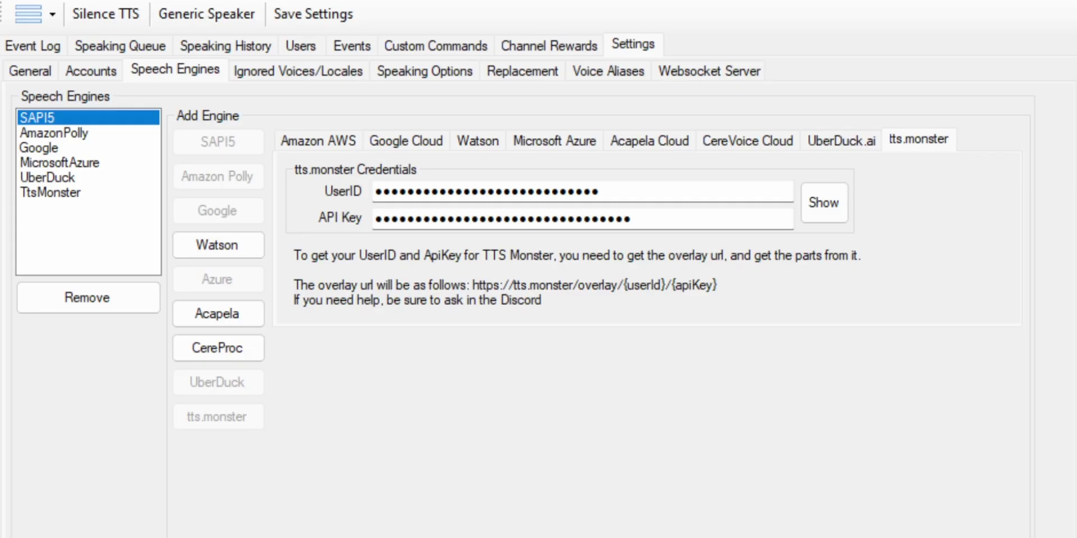
Step: In Speaker.bot, open the voice aliases and check the voices assigned to Zira and Melvin
left_click(620, 83)
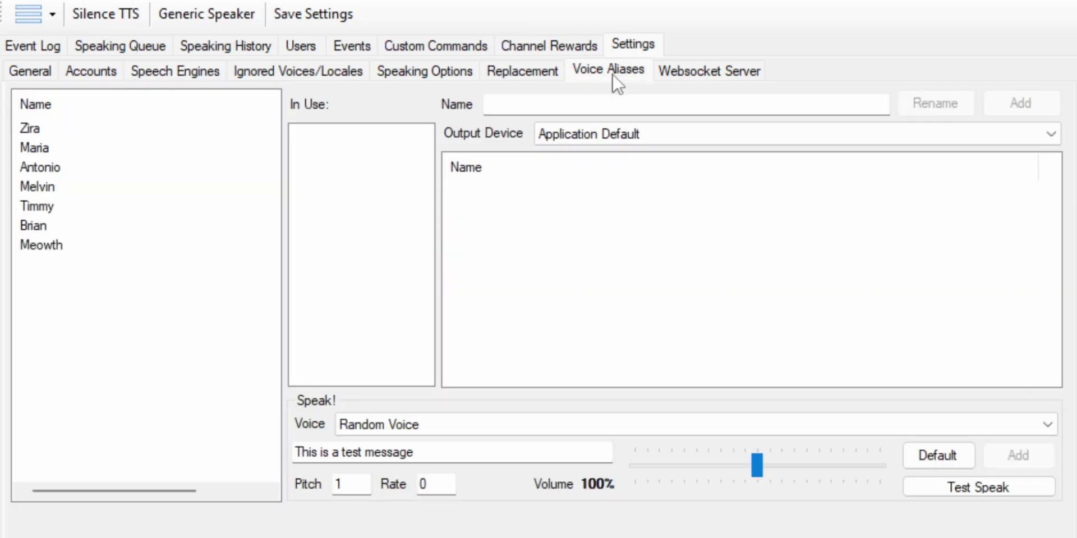
left_click(187, 130)
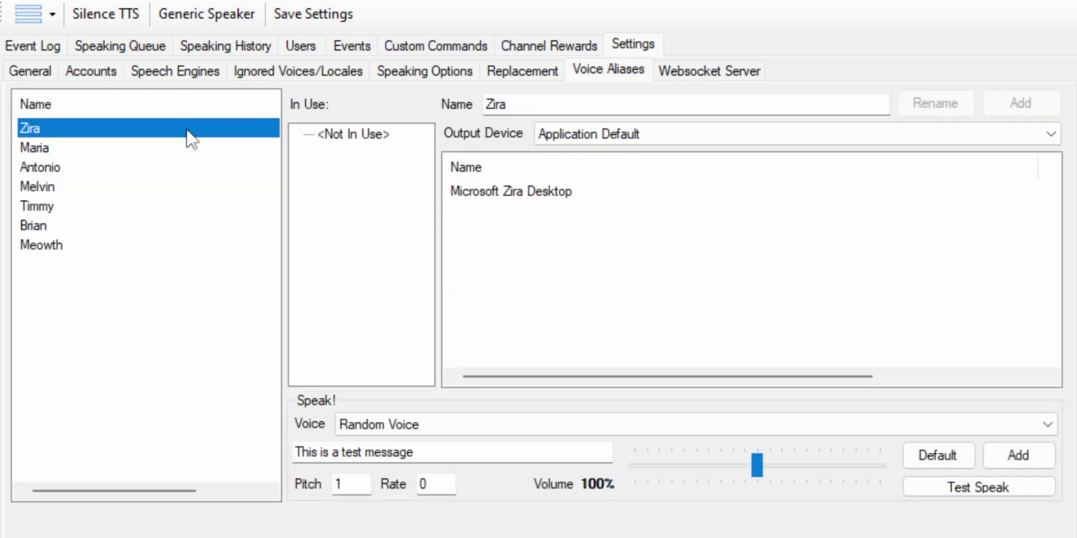
left_click(177, 188)
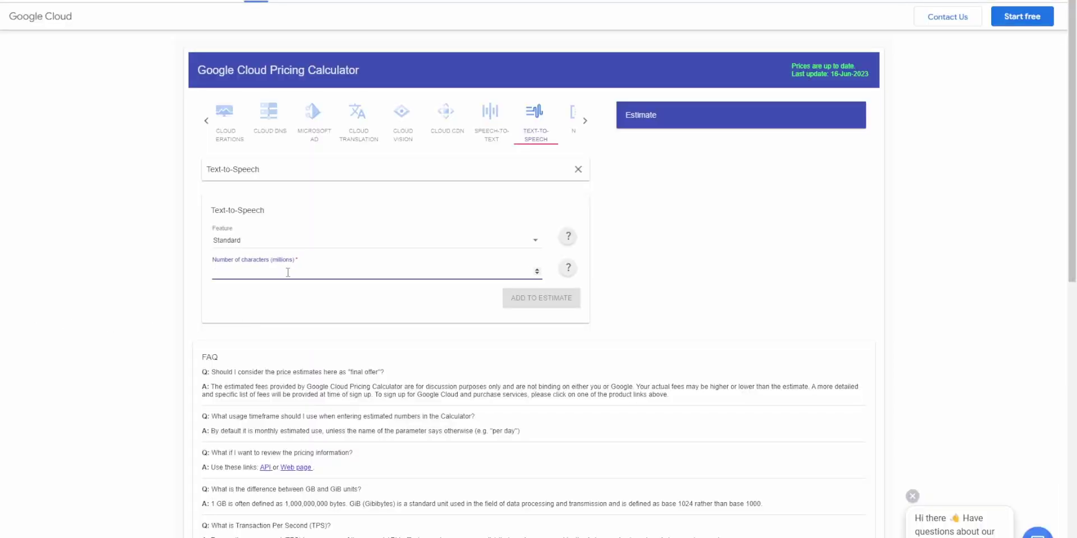
Step: In the Google Cloud Pricing Calculator, add 4 million characters of Standard Text-to-Speech to the estimate
type("4")
left_click(527, 300)
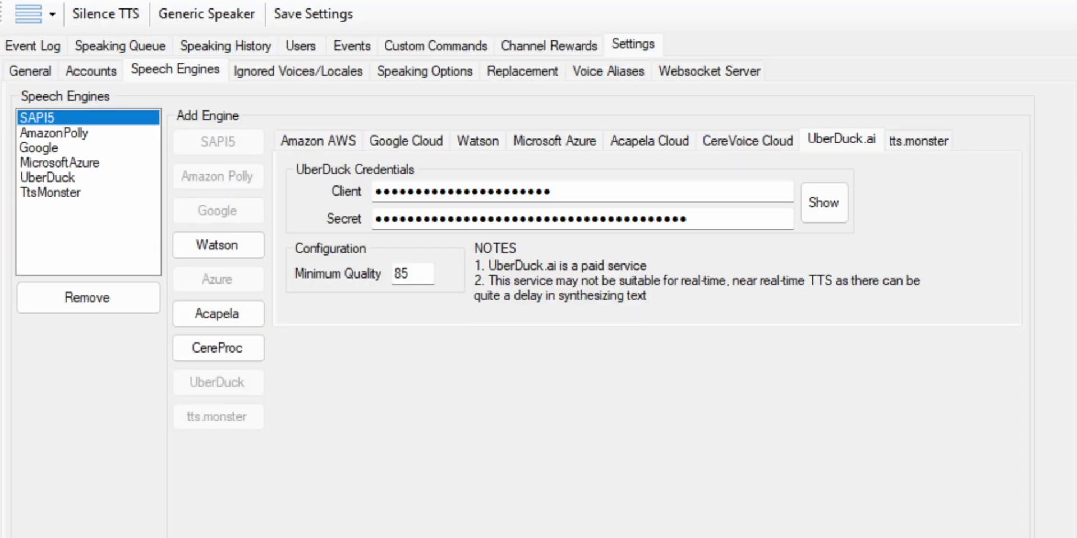
Step: In Speaker.bot, view the tts.monster speech engine's credential settings
left_click(930, 147)
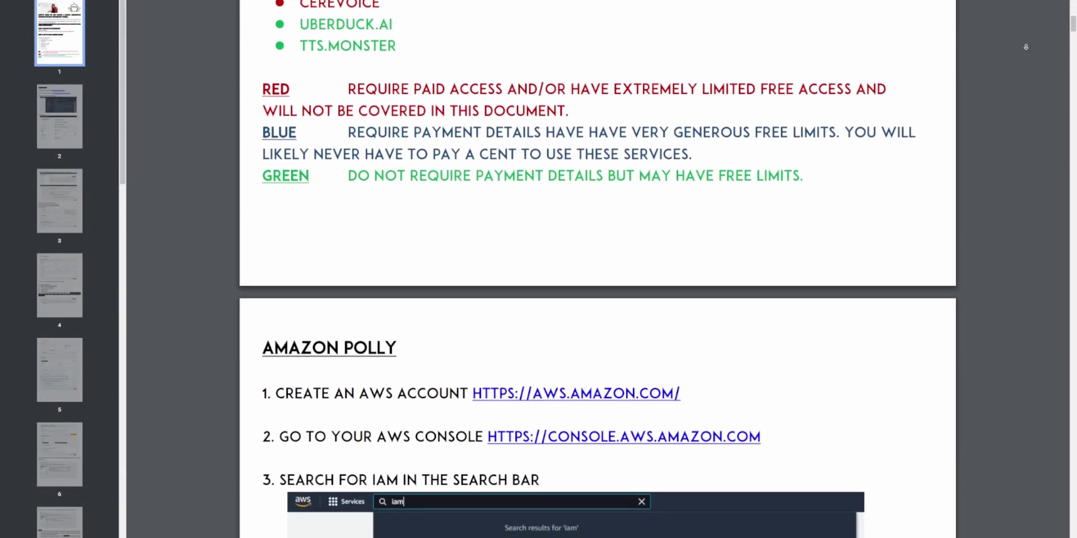
Step: Read the guide's Amazon Polly setup instructions, from creating an AWS account to adding IAM users
scroll(1025, 47, "down", 7)
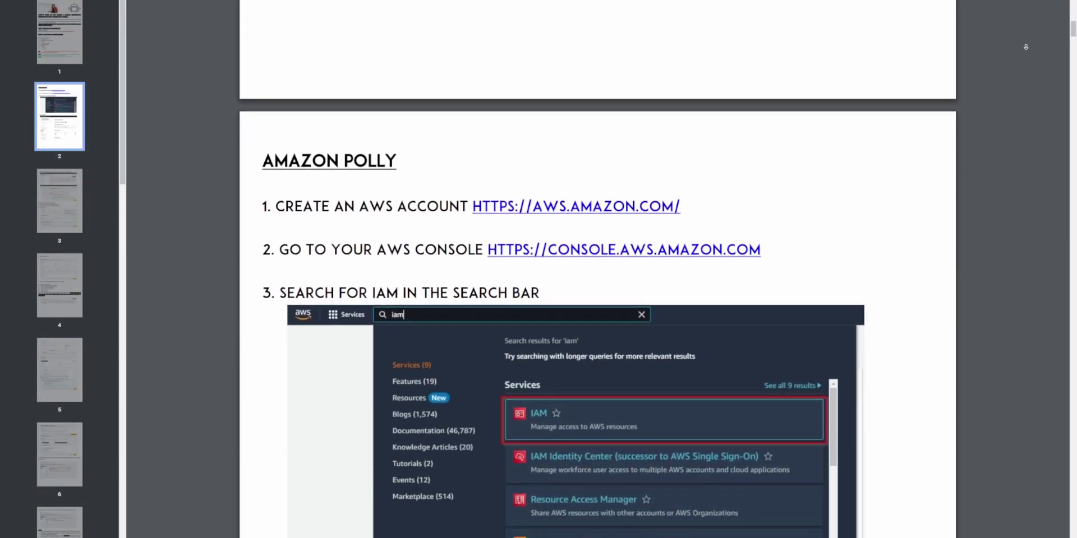
scroll(1026, 47, "down", 7)
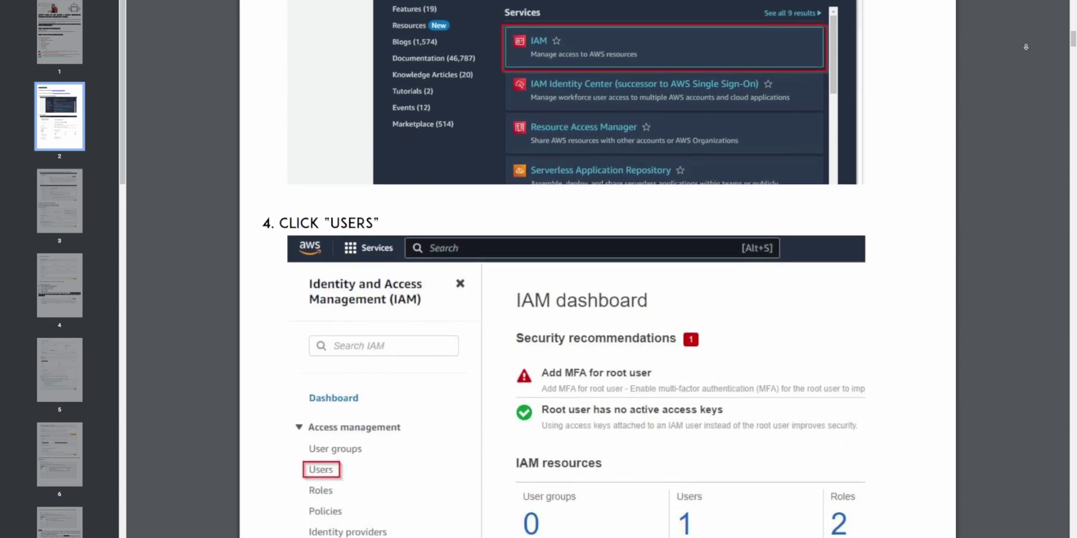
scroll(1026, 47, "down", 7)
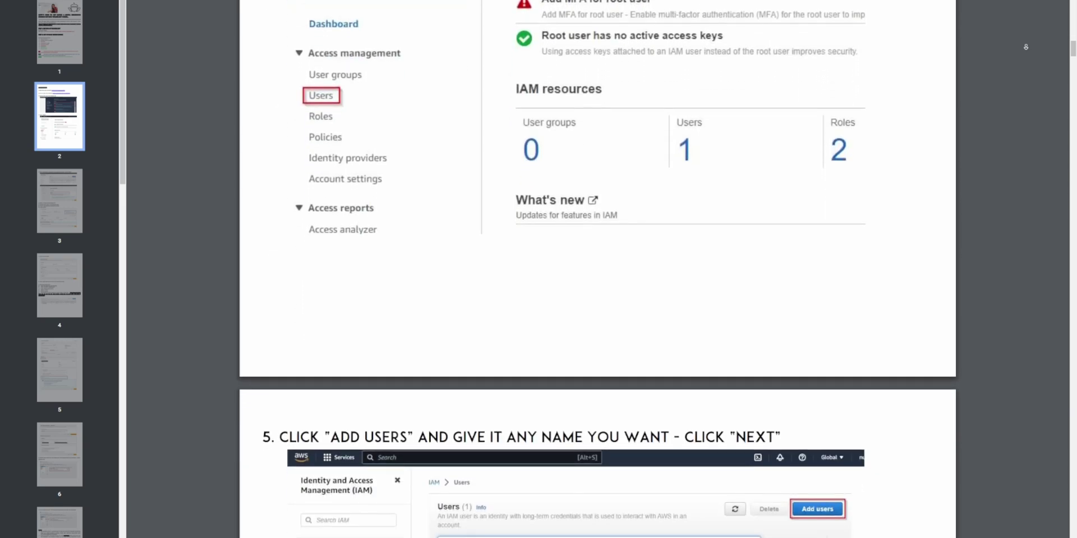
scroll(1025, 47, "down", 5)
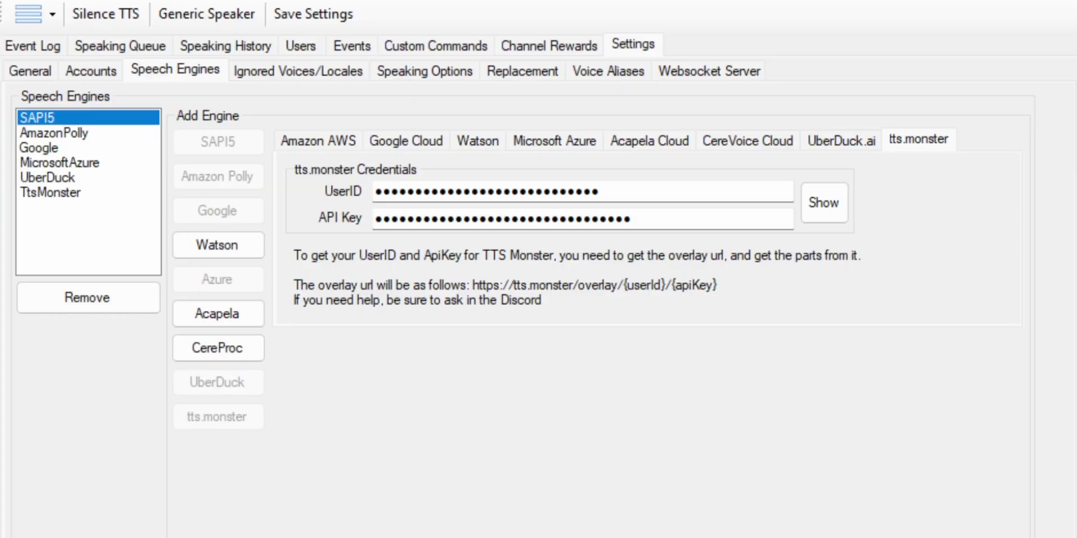
Step: In Speaker.bot, add a new voice alias named Steve
left_click(585, 71)
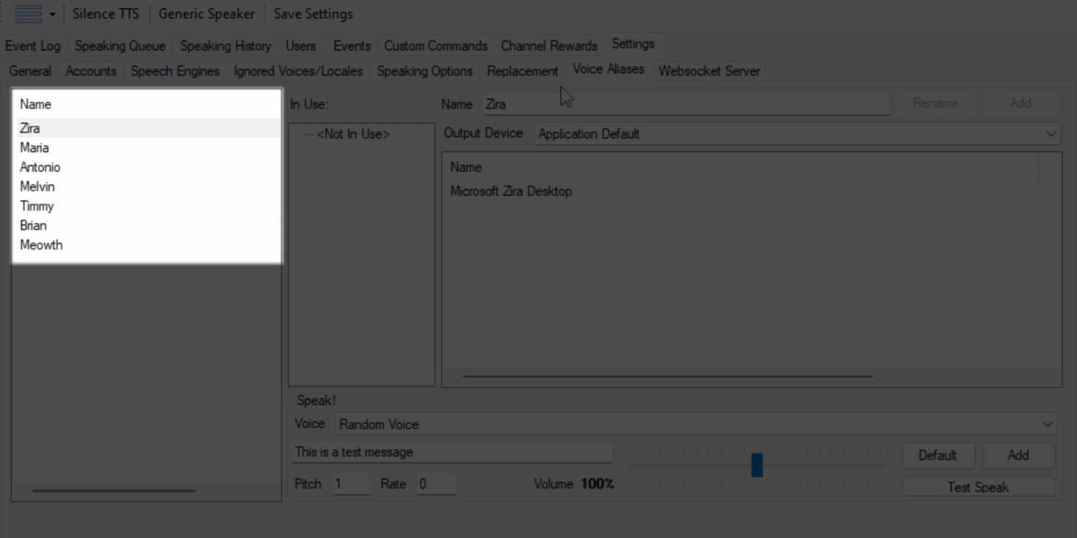
left_click(119, 168)
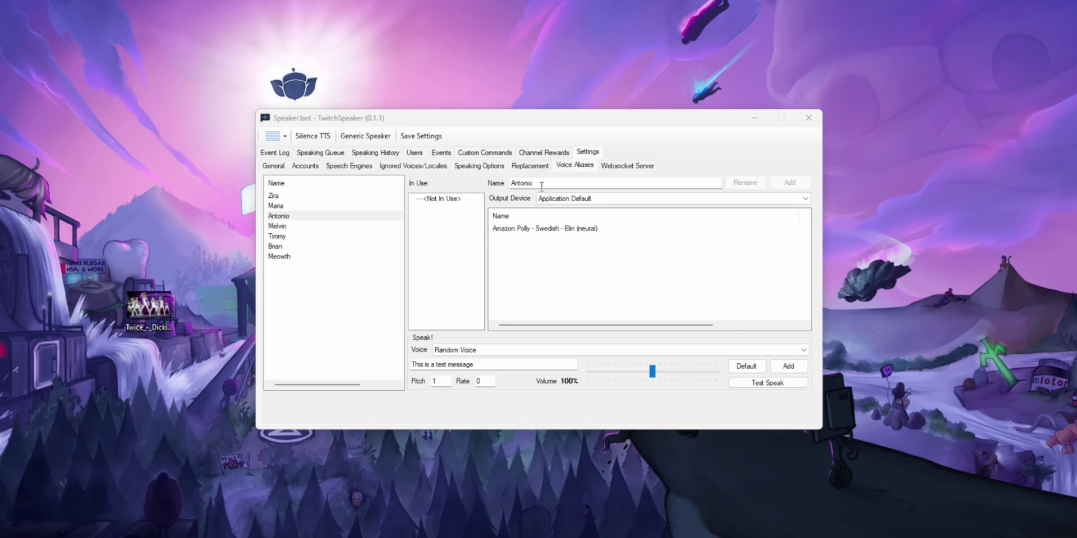
double_click(541, 185)
type("Steve")
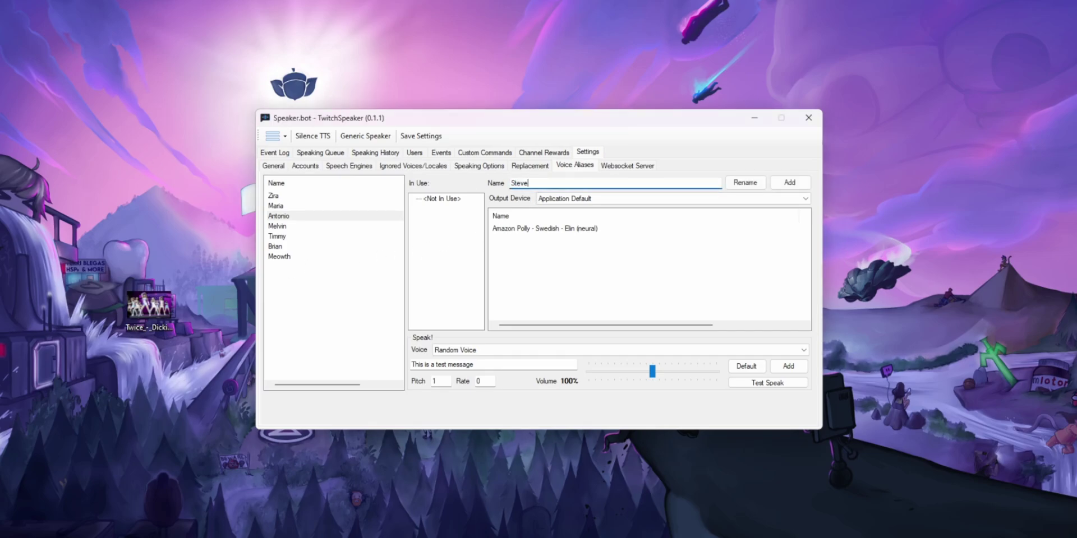
left_click(791, 186)
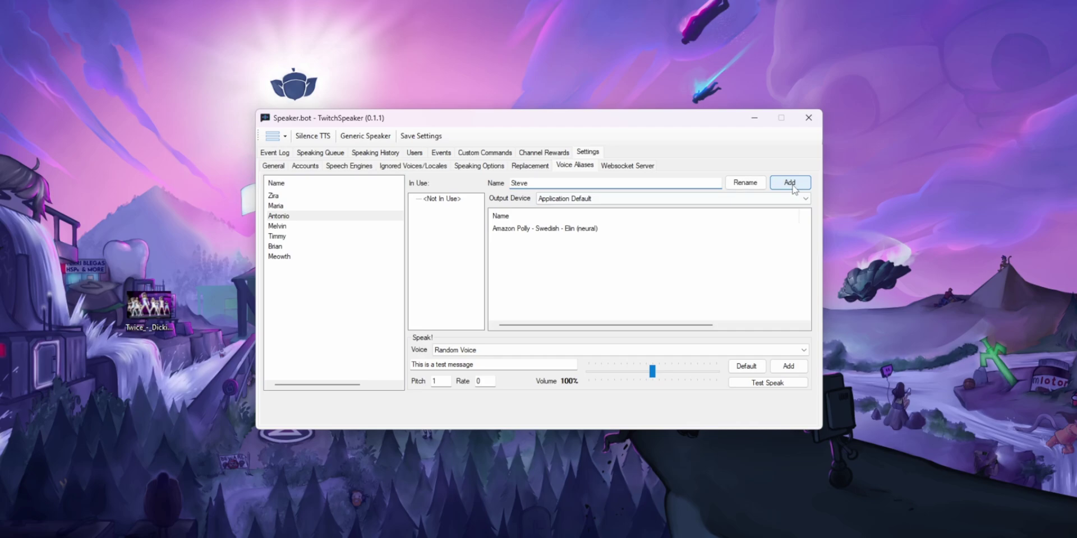
Step: Test the Google fil-PH-Standard-A Female voice with a message ending in "go to bed or else you'll be tired at Church tomorrow"
left_click(566, 353)
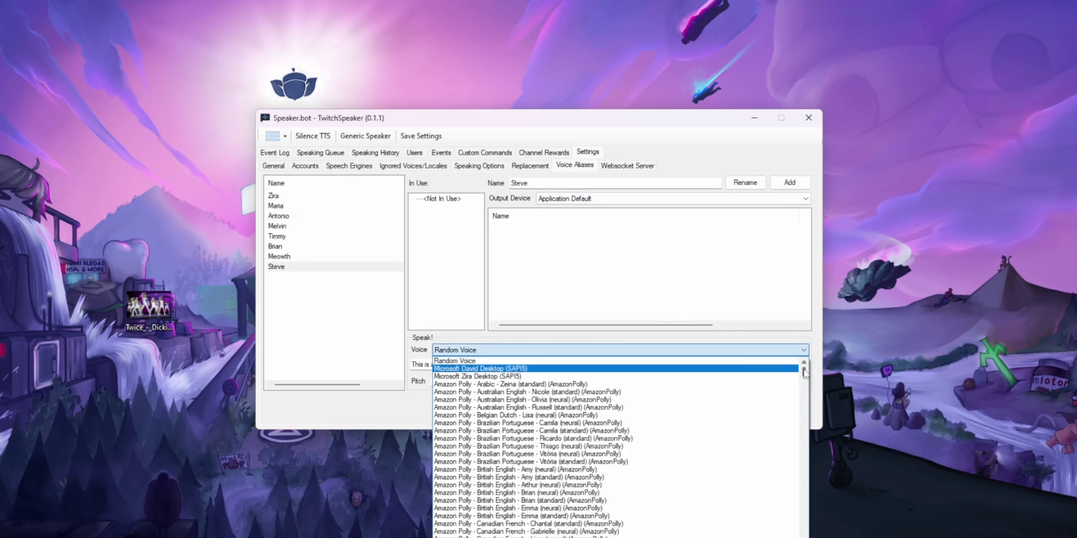
left_click_drag(805, 371, 803, 412)
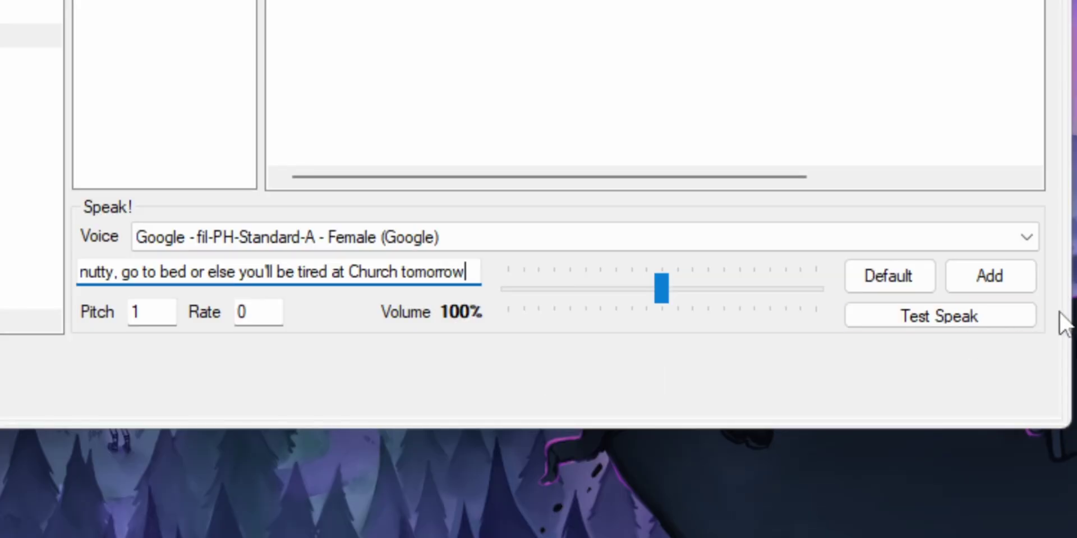
left_click(957, 324)
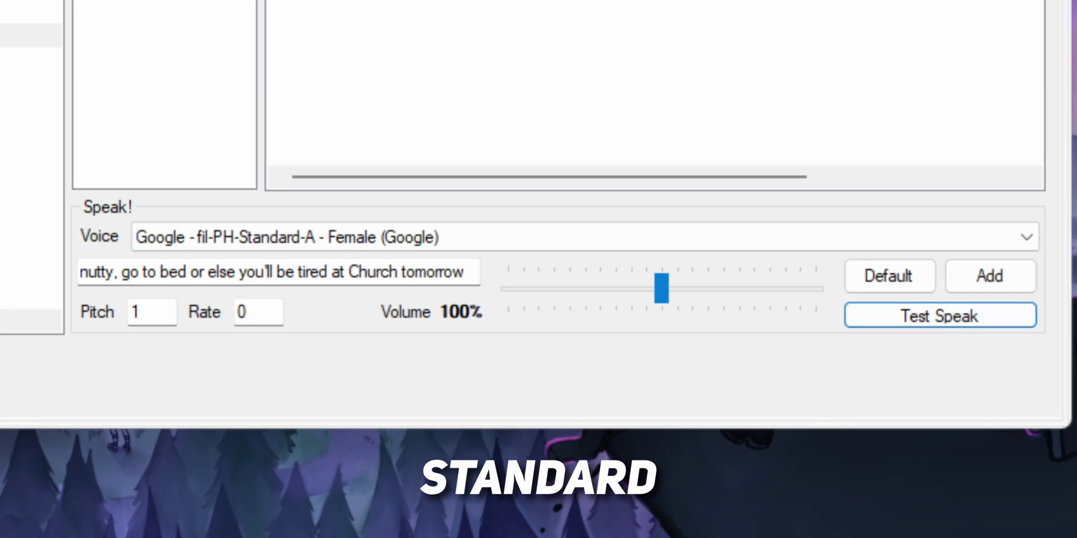
Step: Test the Google fil-ph-Neural2-A Female voice with the same message and add it to the Steve alias
left_click(302, 247)
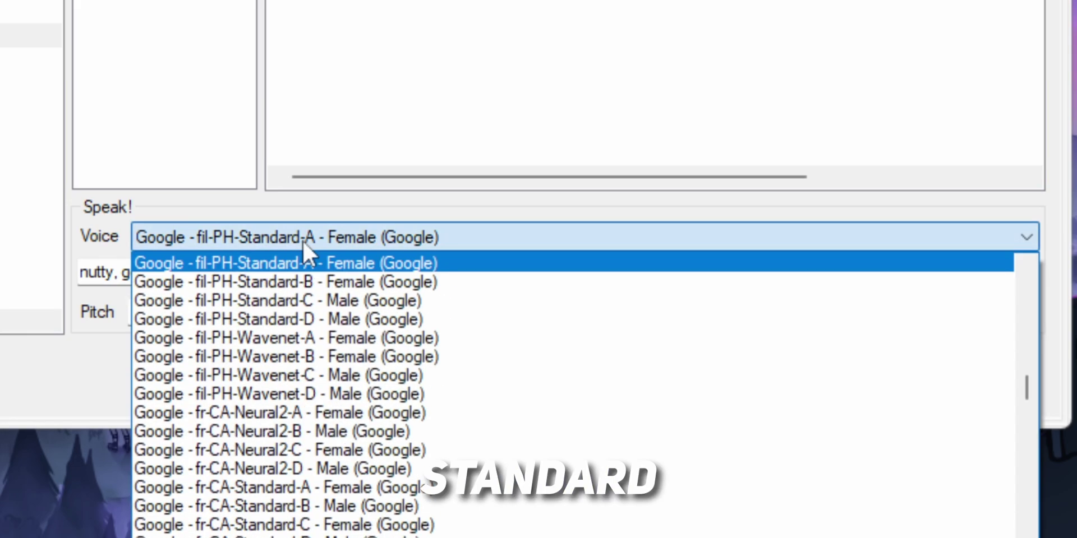
scroll(308, 281, "up", 1)
left_click(311, 281)
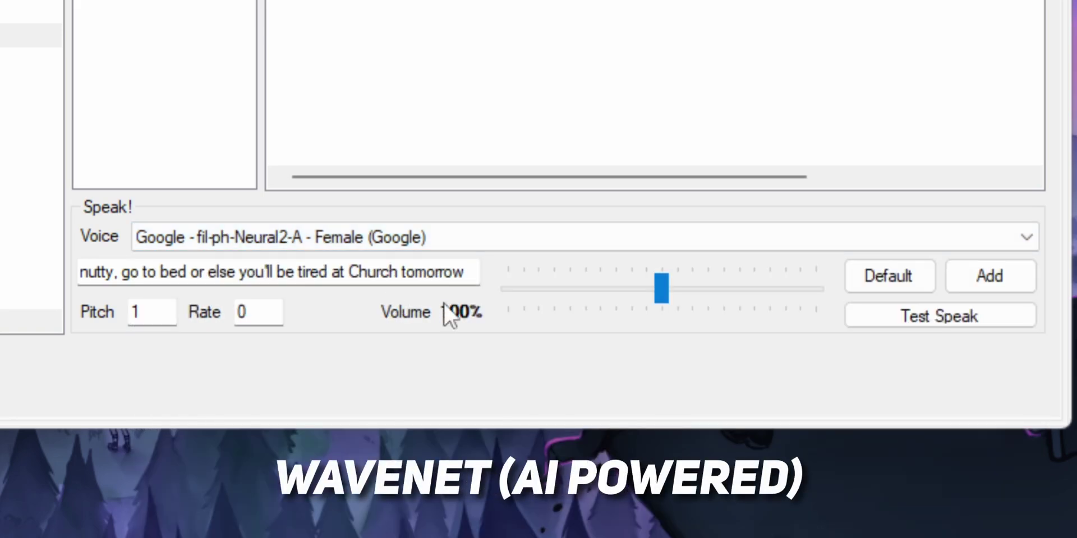
left_click(924, 314)
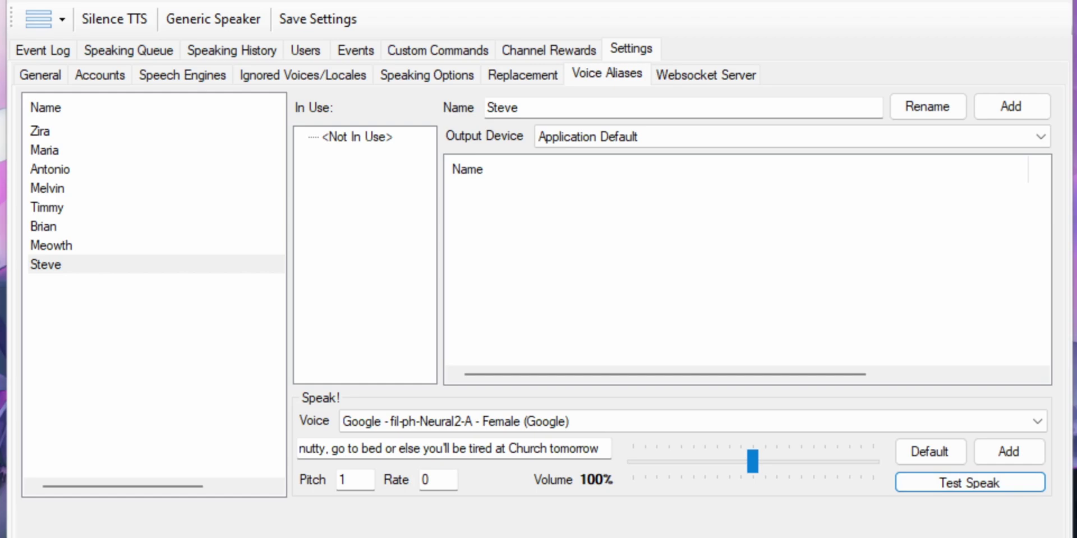
left_click(950, 481)
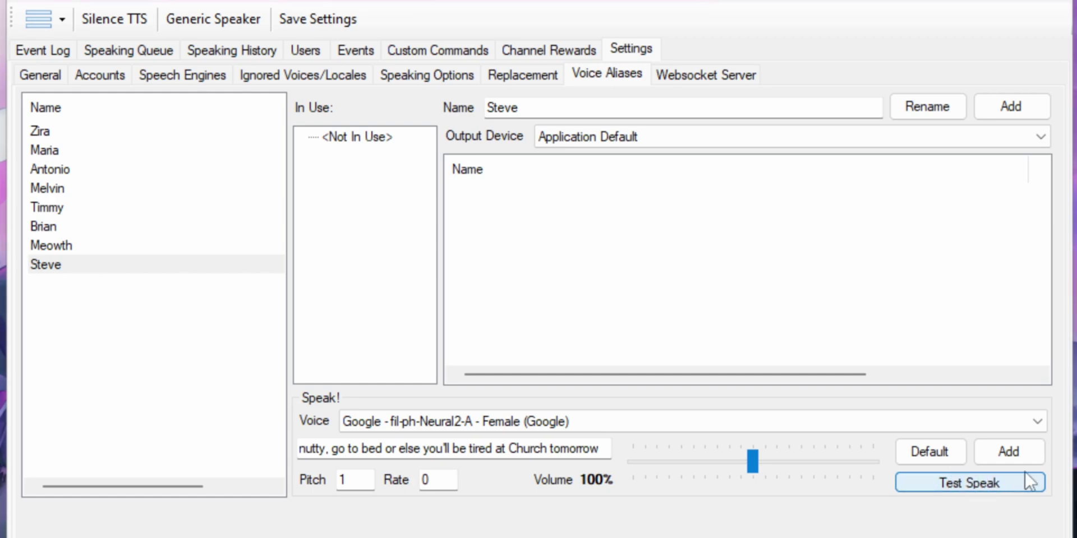
left_click(1032, 452)
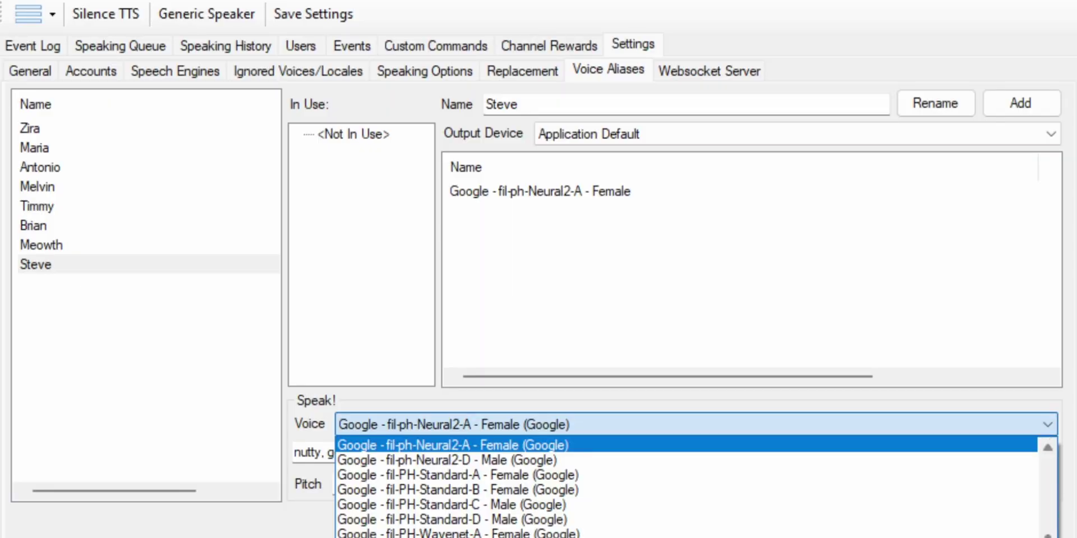
Step: Add the Google en-GB-News-M Male voice to the Steve alias
scroll(696, 488, "up", 2)
scroll(695, 488, "up", 10)
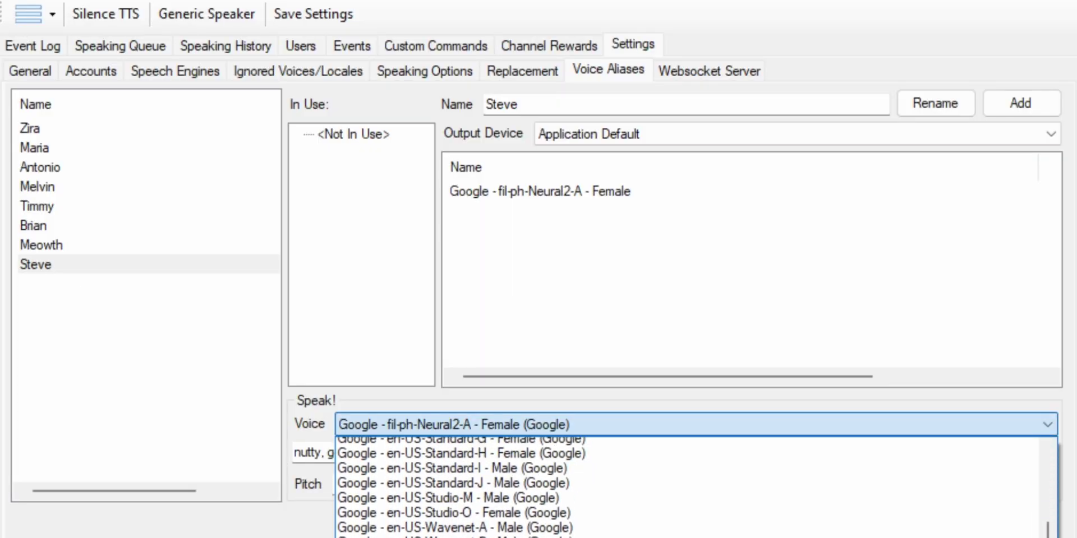
scroll(1038, 520, "up", 8)
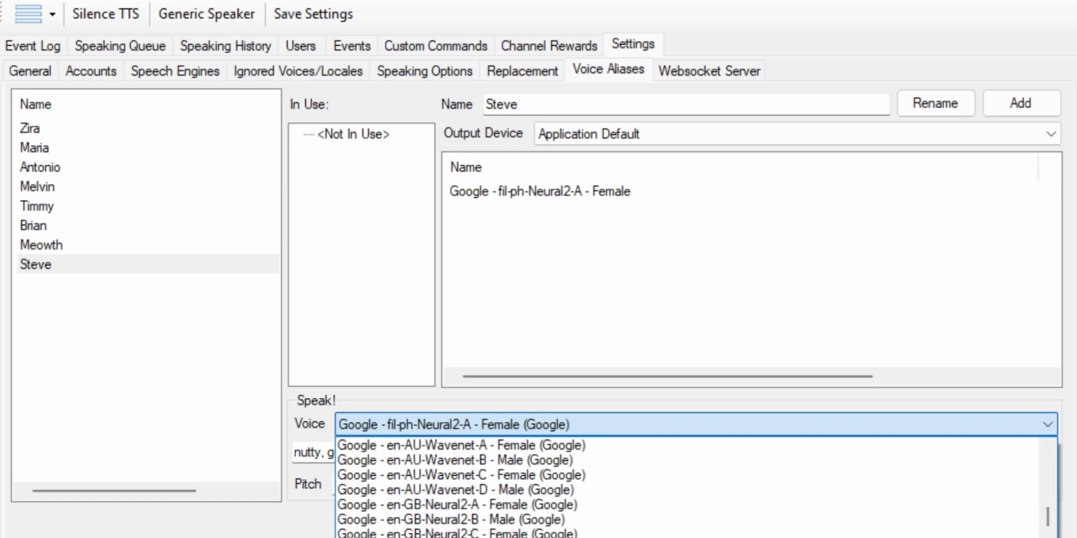
key("Return")
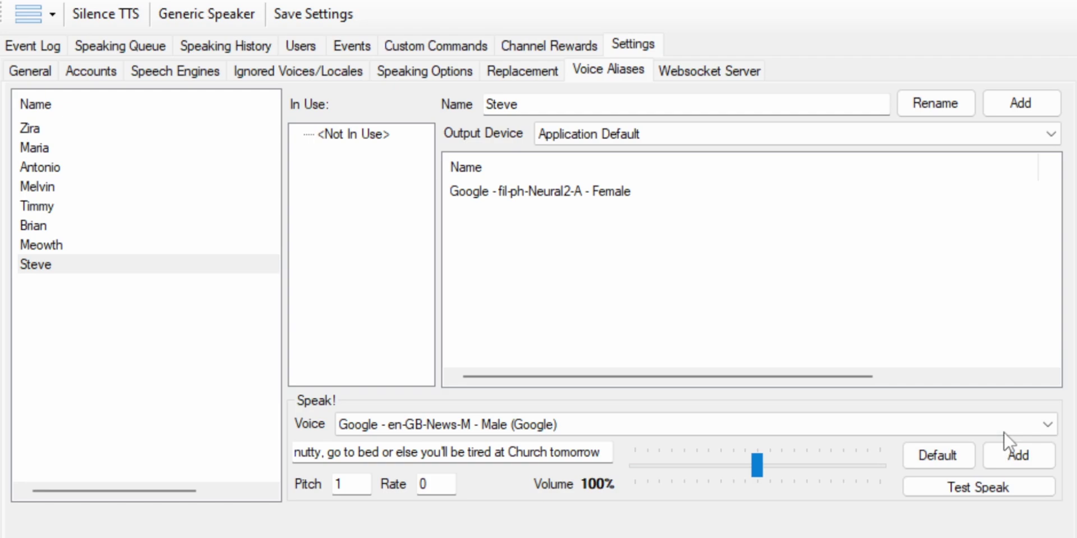
left_click(995, 458)
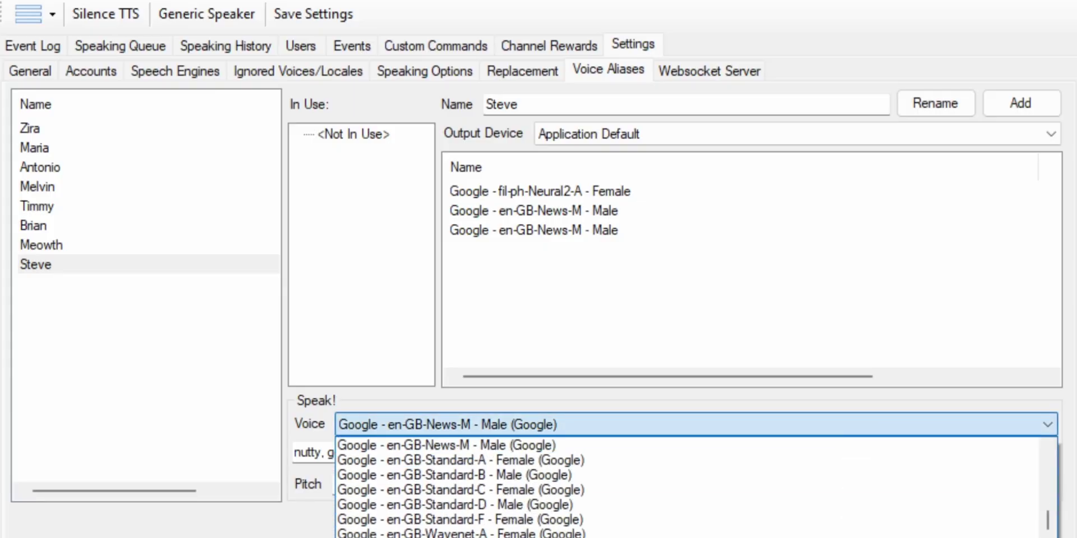
Step: Add the Google en-AU-Neural2-B Male voice to the Steve alias
scroll(751, 505, "up", 6)
scroll(470, 476, "up", 1)
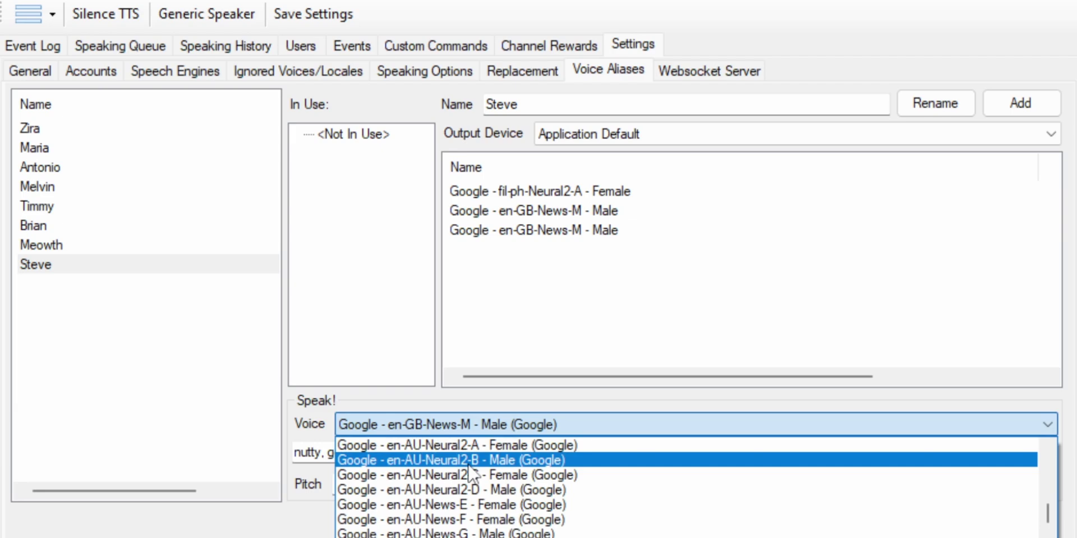
left_click(470, 456)
left_click(1005, 457)
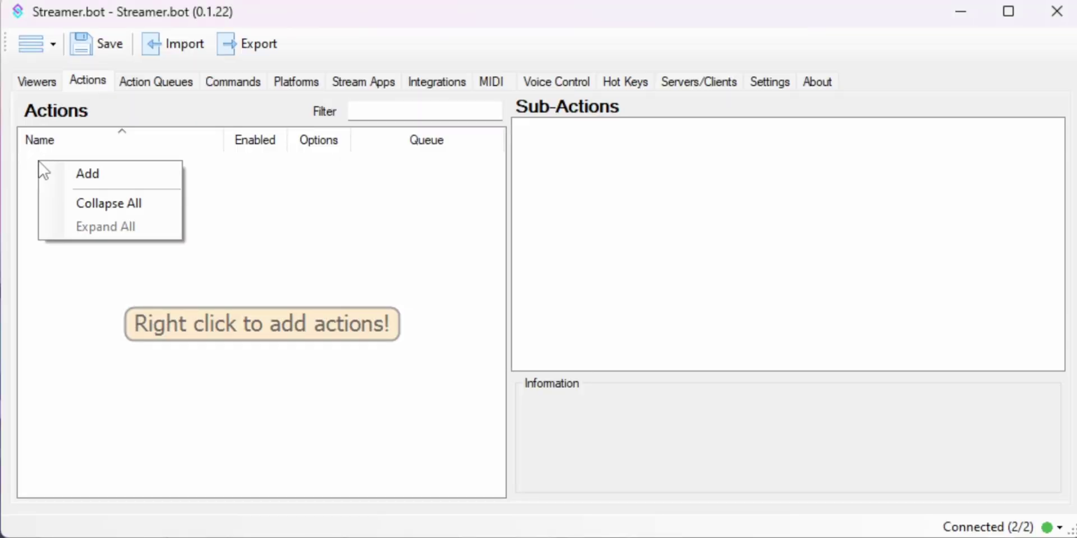
Step: In Streamer.bot, create an action named Text To Speech
left_click(89, 173)
type("Text")
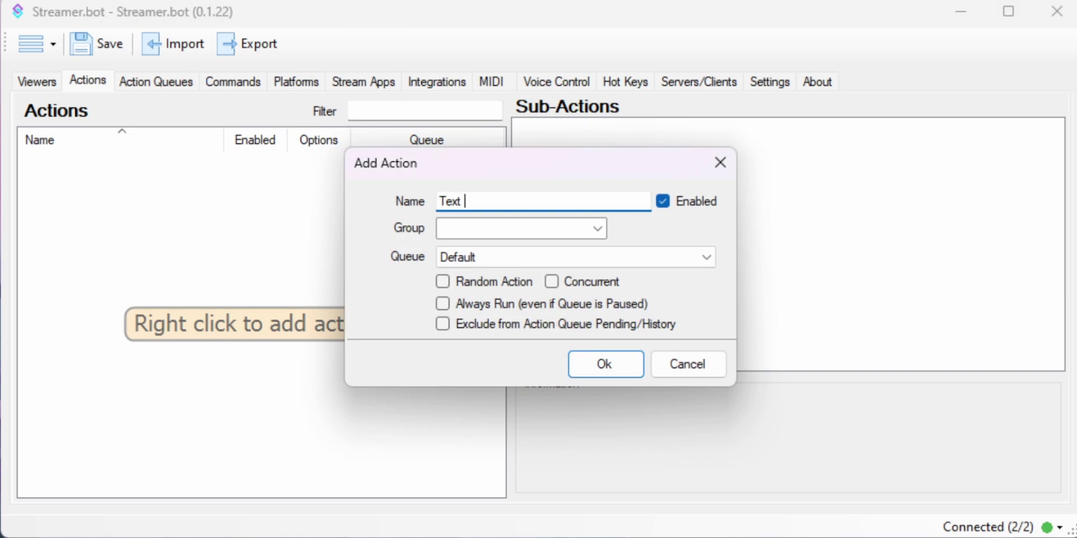
type(" To Speech")
key("Return")
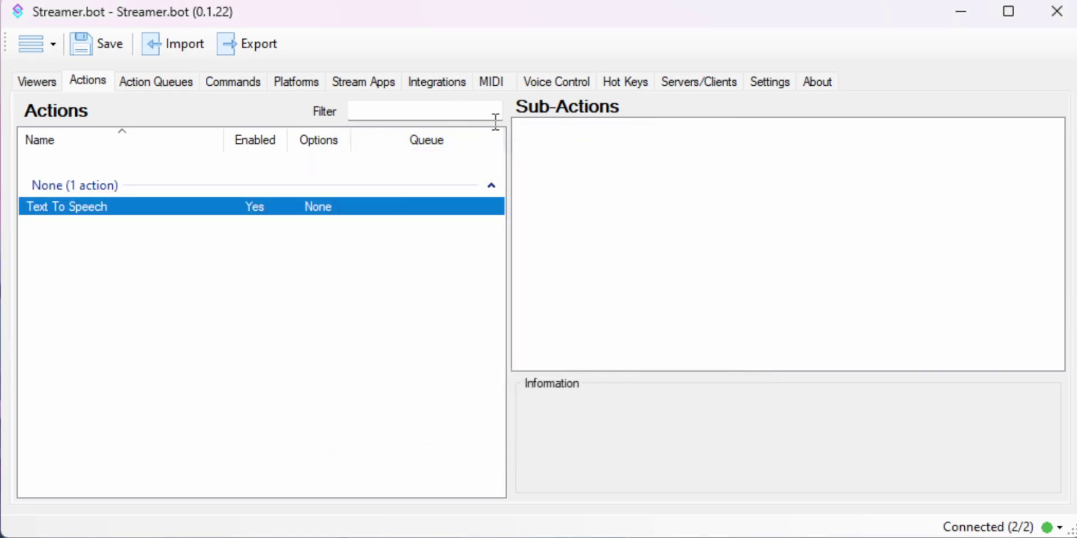
Step: Give the action a Speaker.bot Speak sub-action with voice alias Steve and message "Is panda express a panda or a railway vehicle?", testing it before saving
right_click(522, 128)
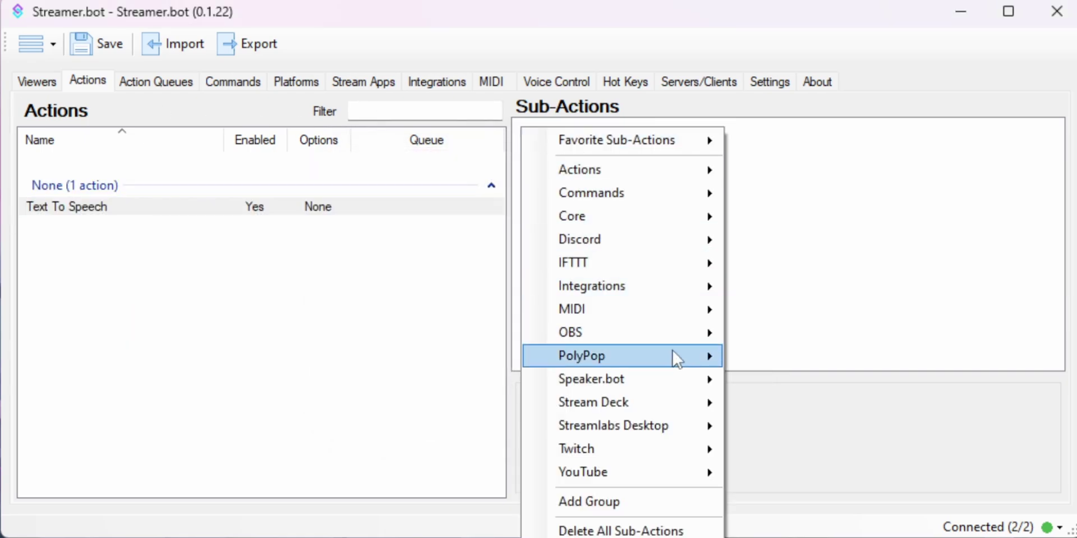
mouse_move(678, 386)
left_click(813, 382)
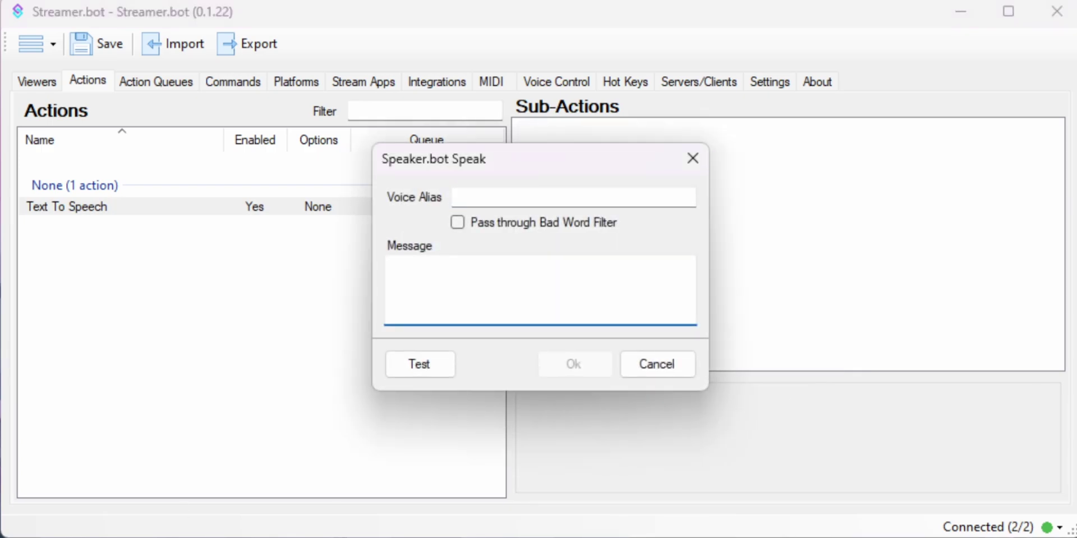
type("Is panda express a p")
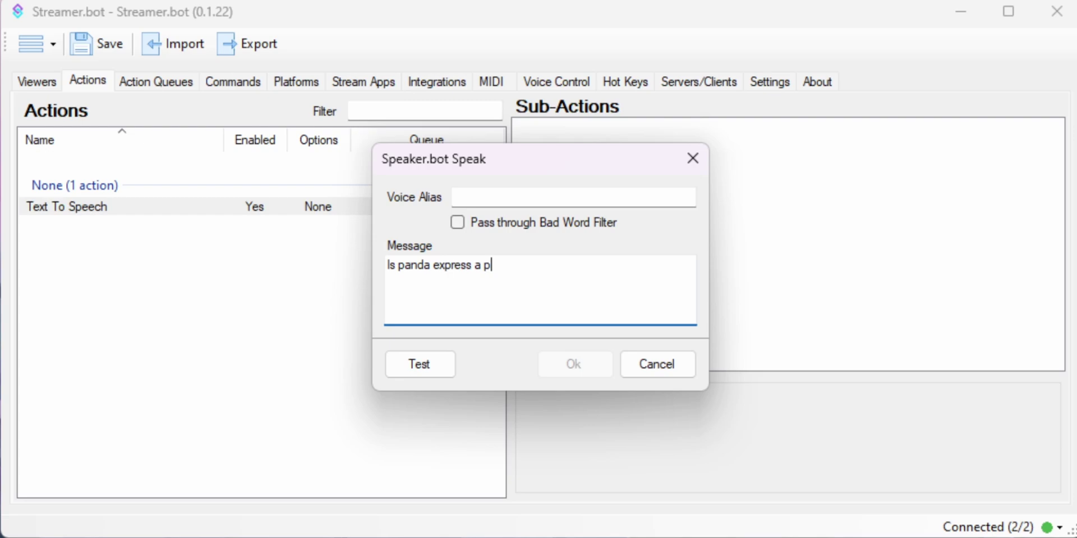
type("anda or a railway vehicle?")
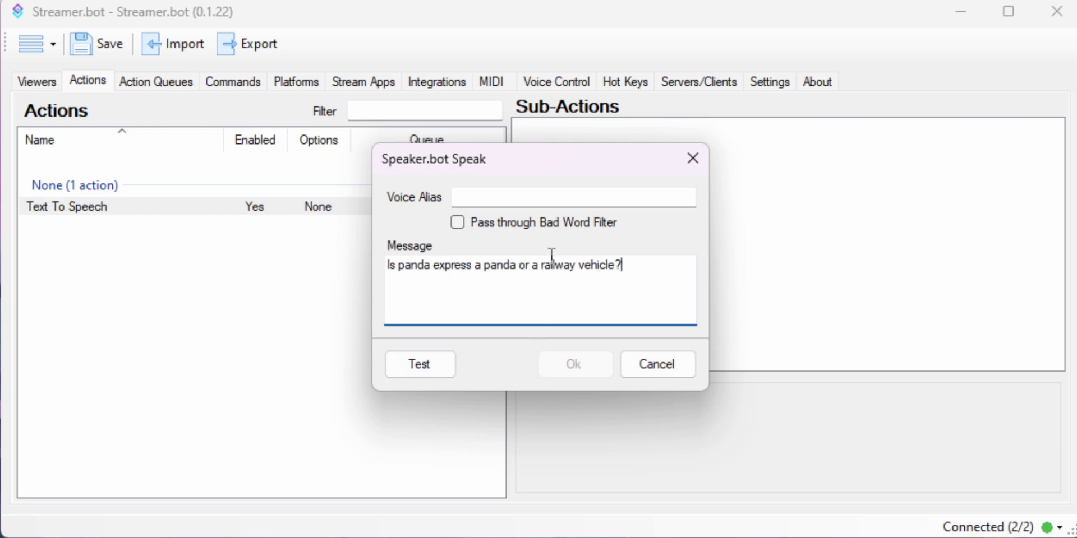
left_click(514, 201)
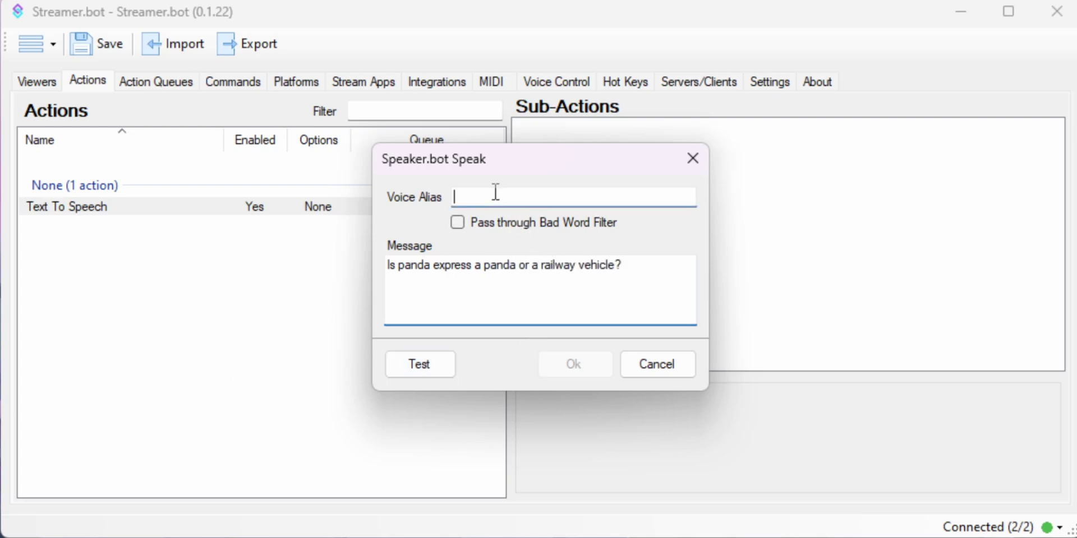
type("Steve")
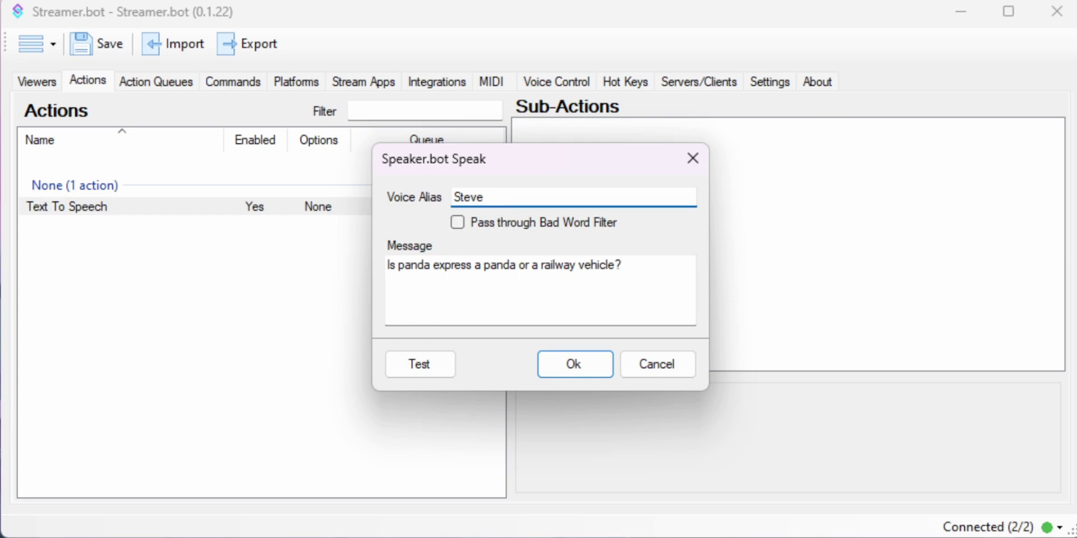
left_click(436, 367)
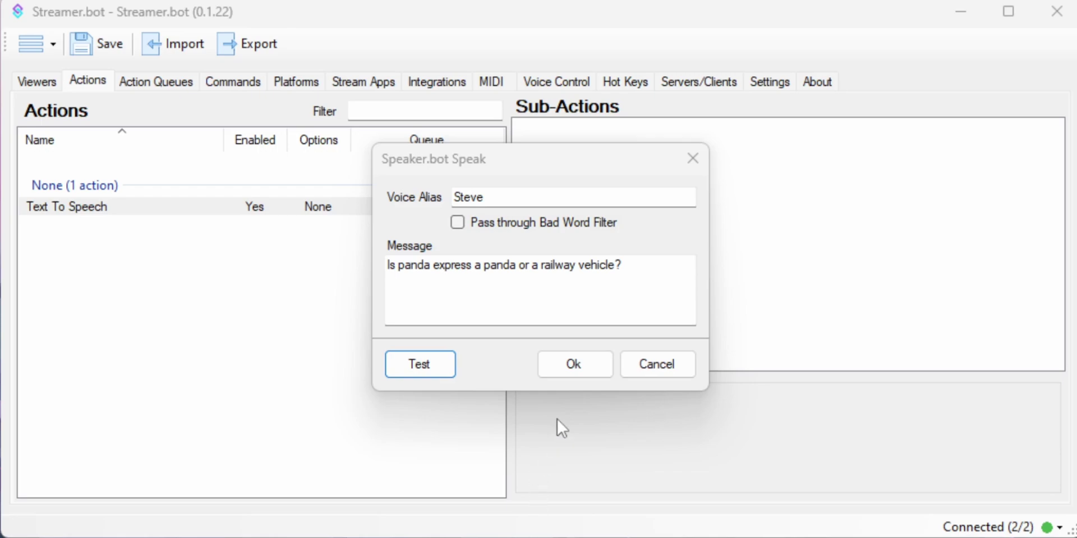
left_click(572, 371)
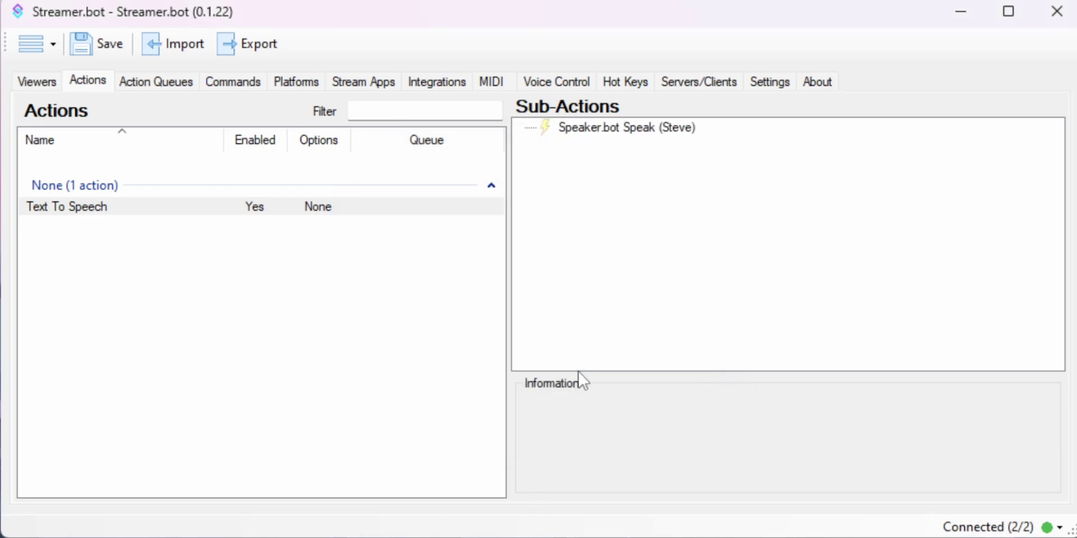
Step: Assign the Text To Speech action to Twitch generic cheers of type Generic (Either)
left_click(290, 83)
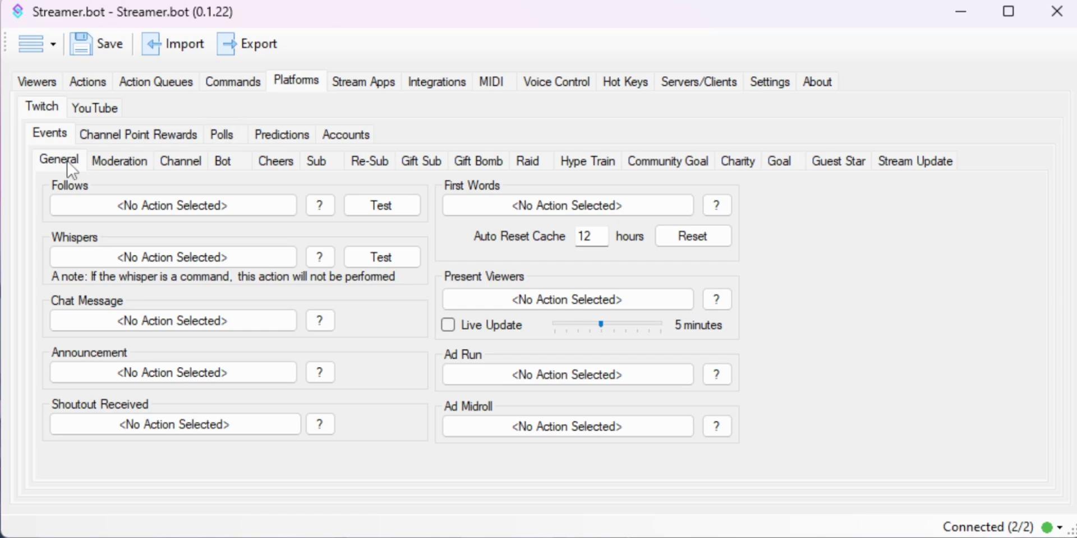
left_click(279, 164)
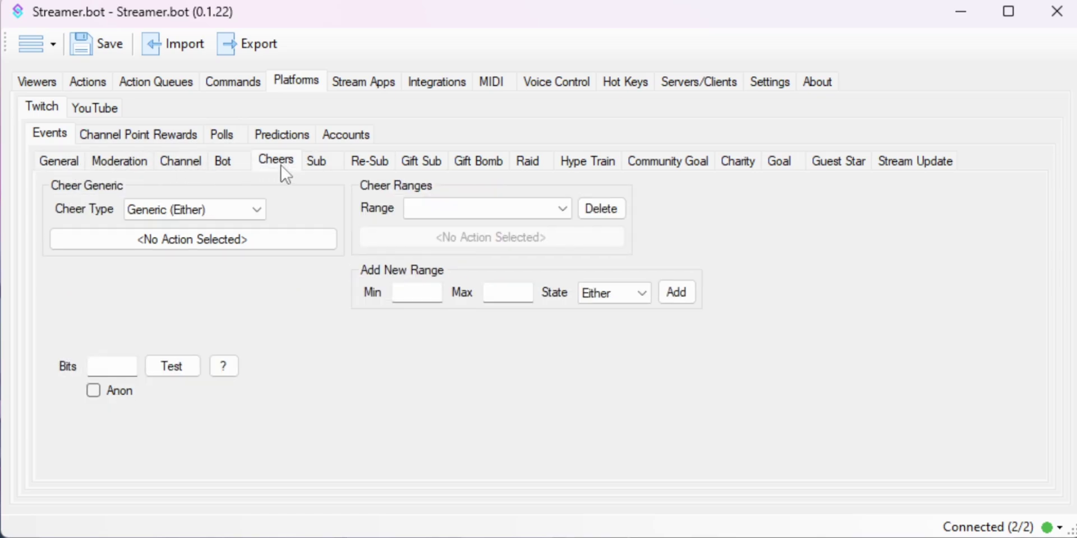
left_click(267, 240)
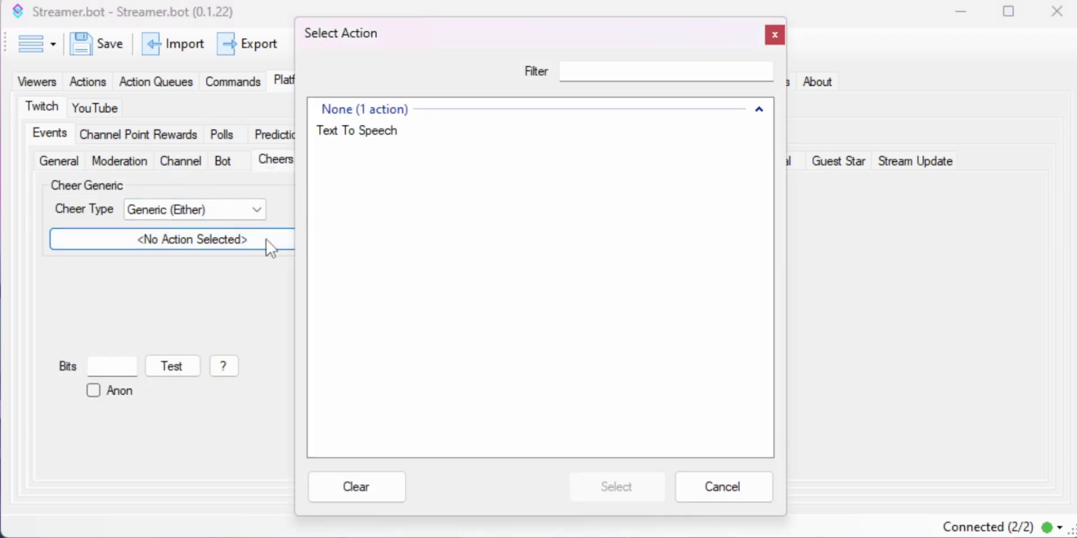
left_click(414, 134)
left_click(620, 493)
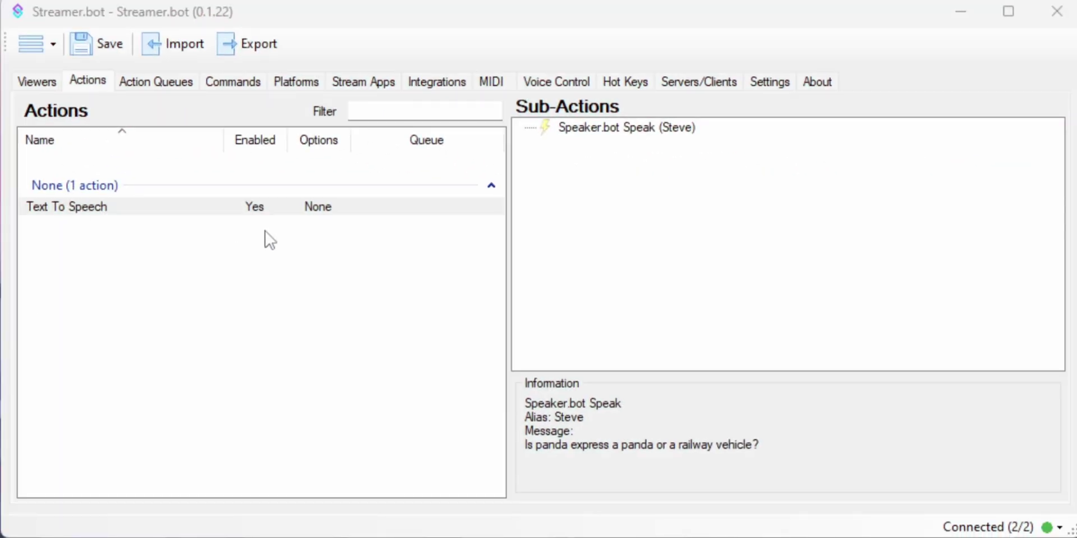
Step: Extend the Text To Speech action's Speak message with "Oh and I guess %user% also donated %bits% bits."
right_click(572, 140)
left_click(617, 533)
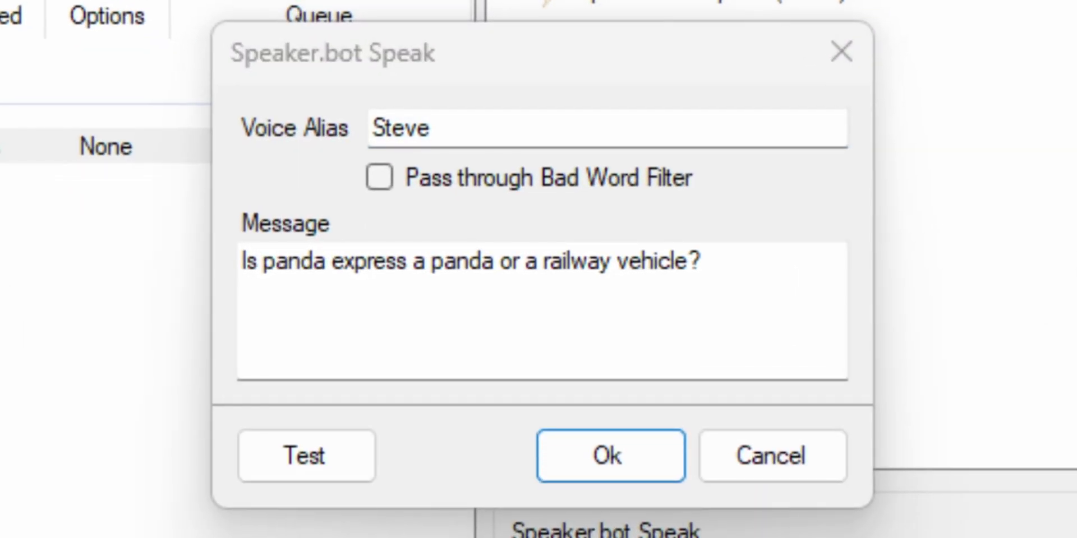
left_click(749, 344)
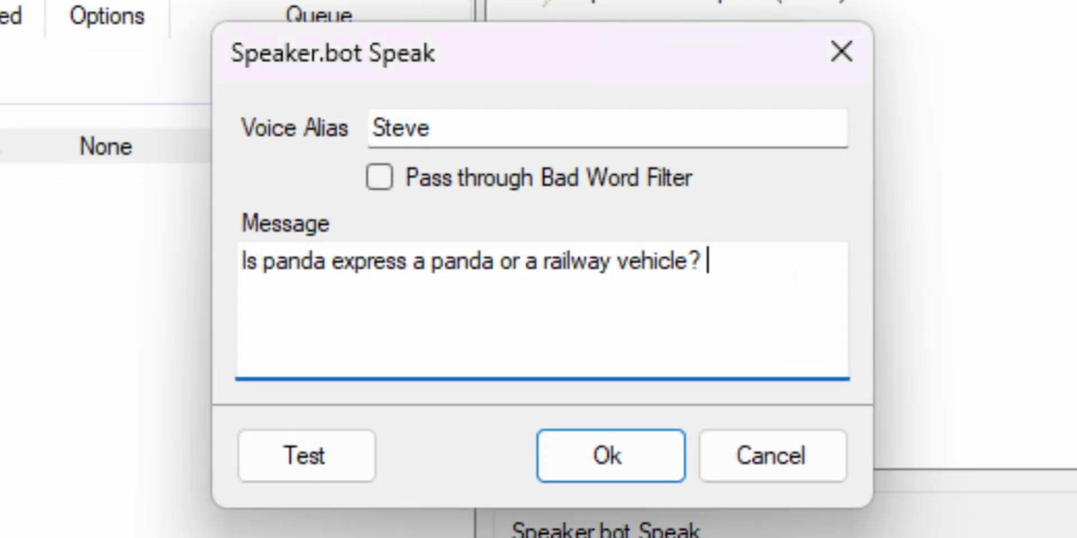
type("Oh and I guess ")
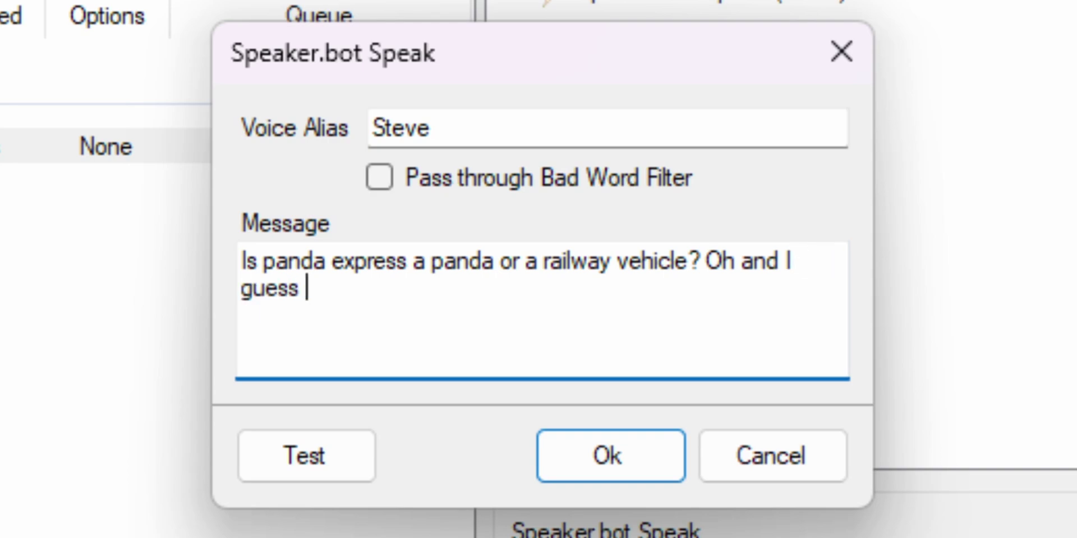
type("%user")
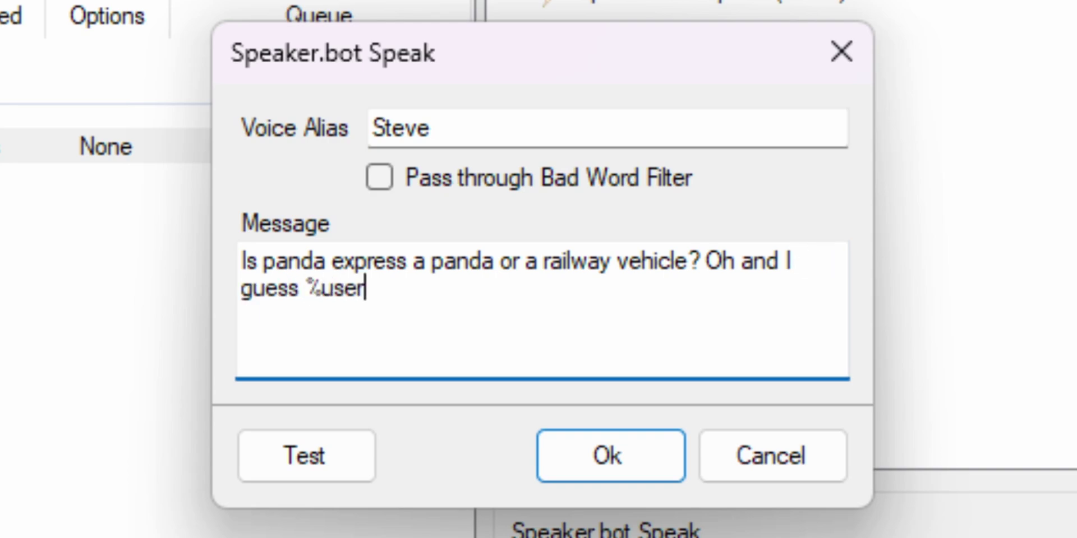
type("% also donated %bits")
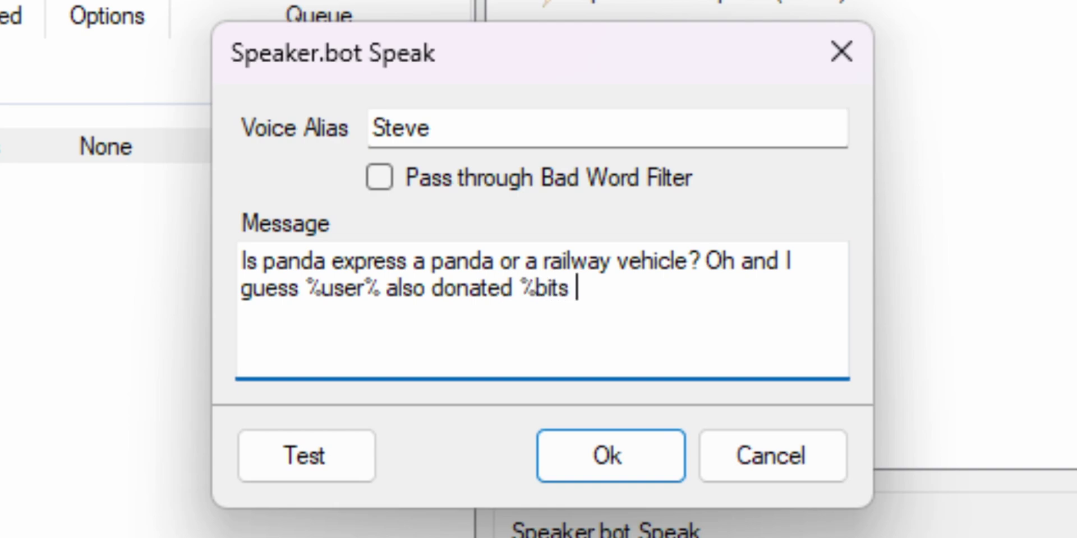
key("BackSpace")
type("% biots")
key("BackSpace")
key("BackSpace")
key("BackSpace")
type("ts.")
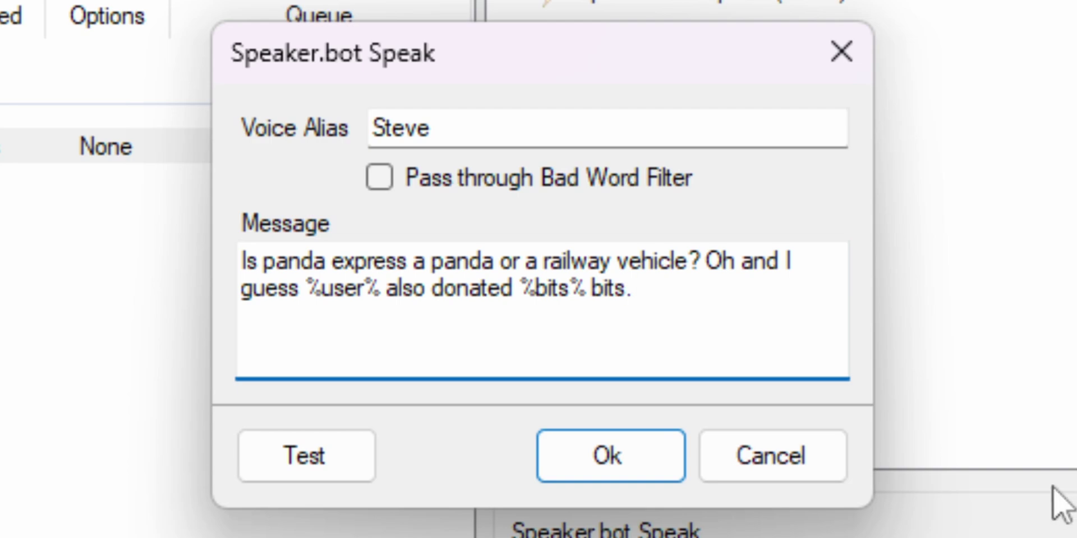
left_click_drag(306, 292, 378, 307)
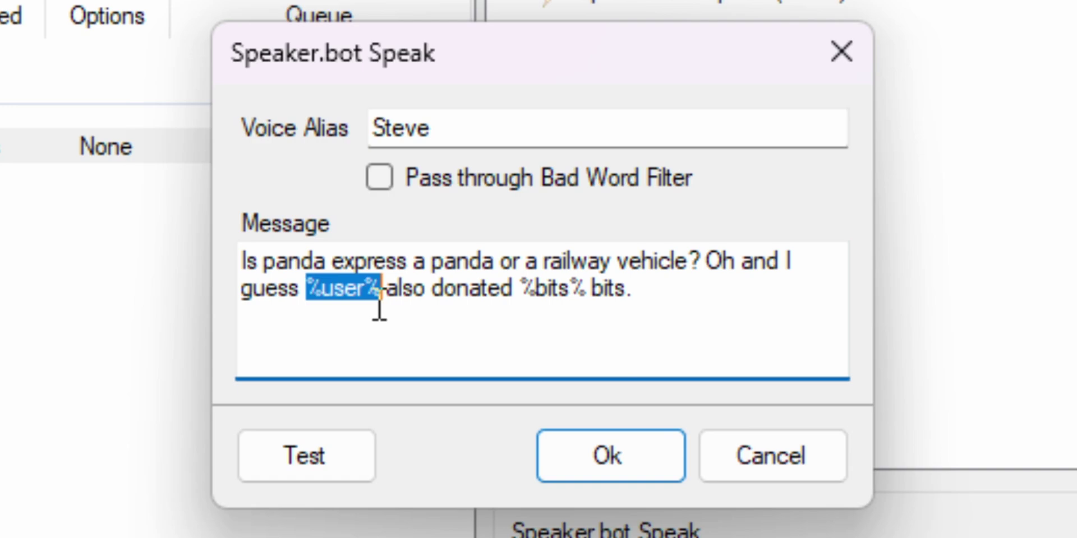
left_click(521, 289)
left_click_drag(522, 289, 584, 311)
left_click(783, 319)
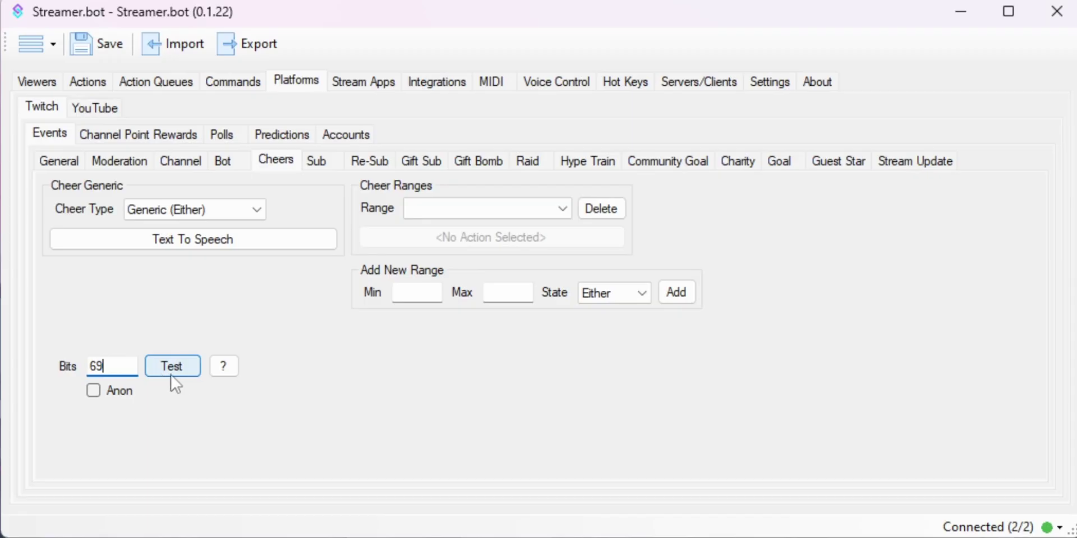
Step: Test the Twitch cheer event with 69 bits
left_click(179, 370)
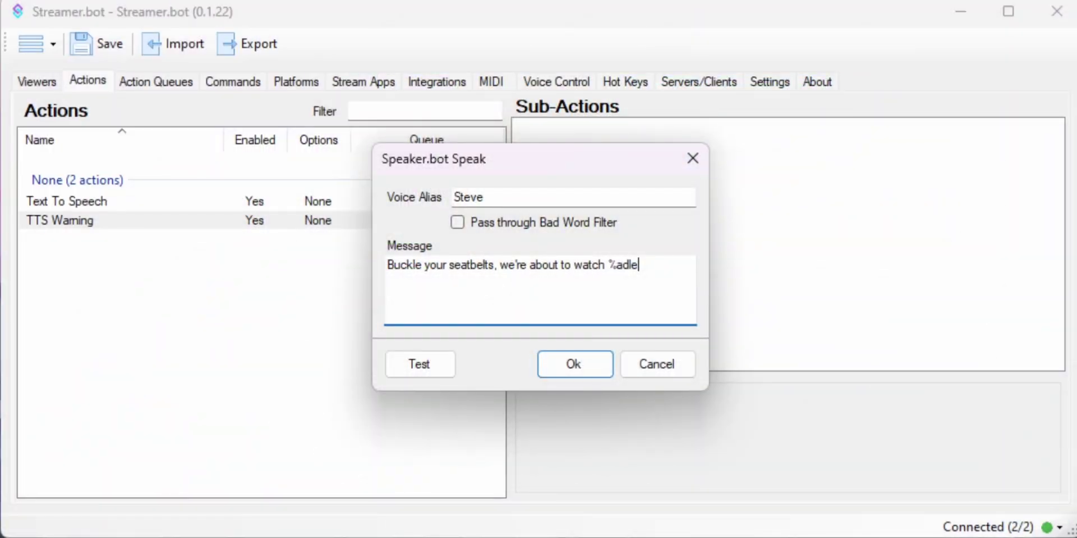
Step: Correct the ad variable in the TTS Warning Speak message so it reads "Buckle your seatbelts, we're about to watch %adLength%"
key("BackSpace")
key("BackSpace")
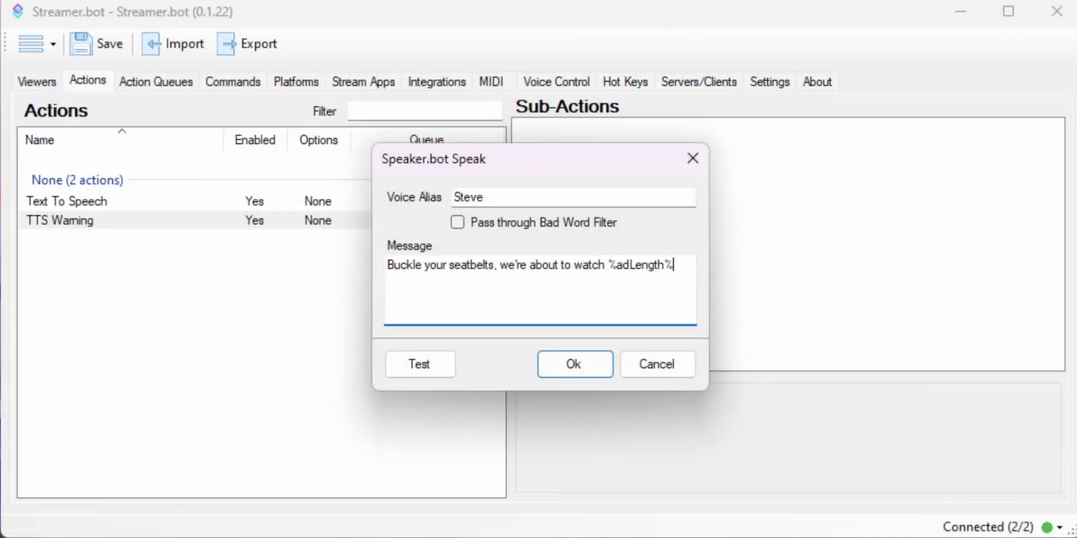